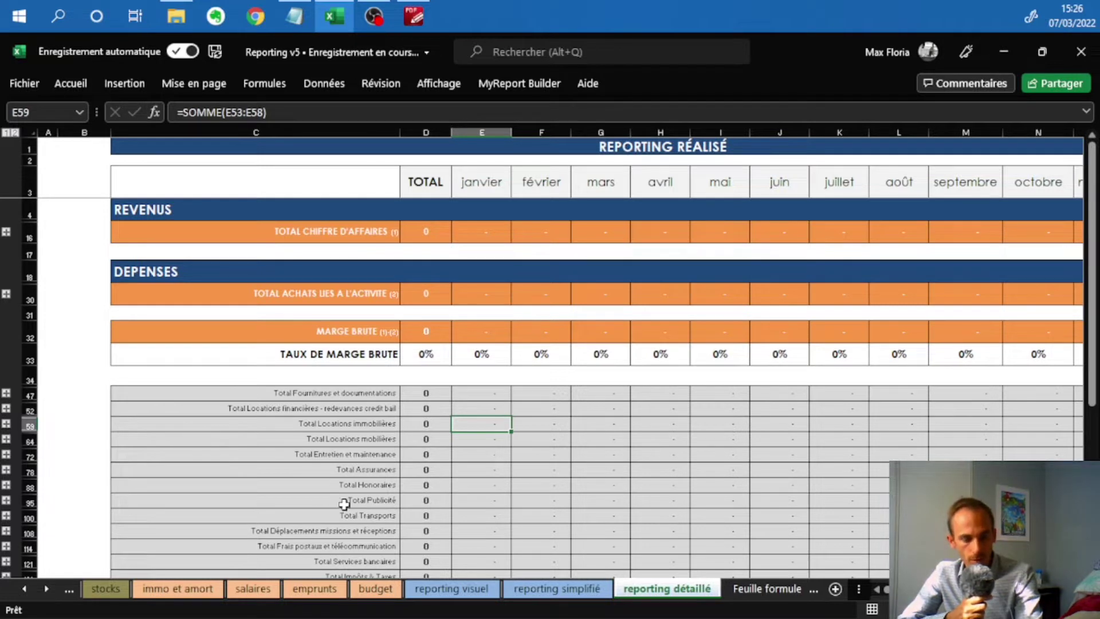
Open the salaires sheet to view the payroll table.
click(25, 589)
click(26, 589)
click(25, 588)
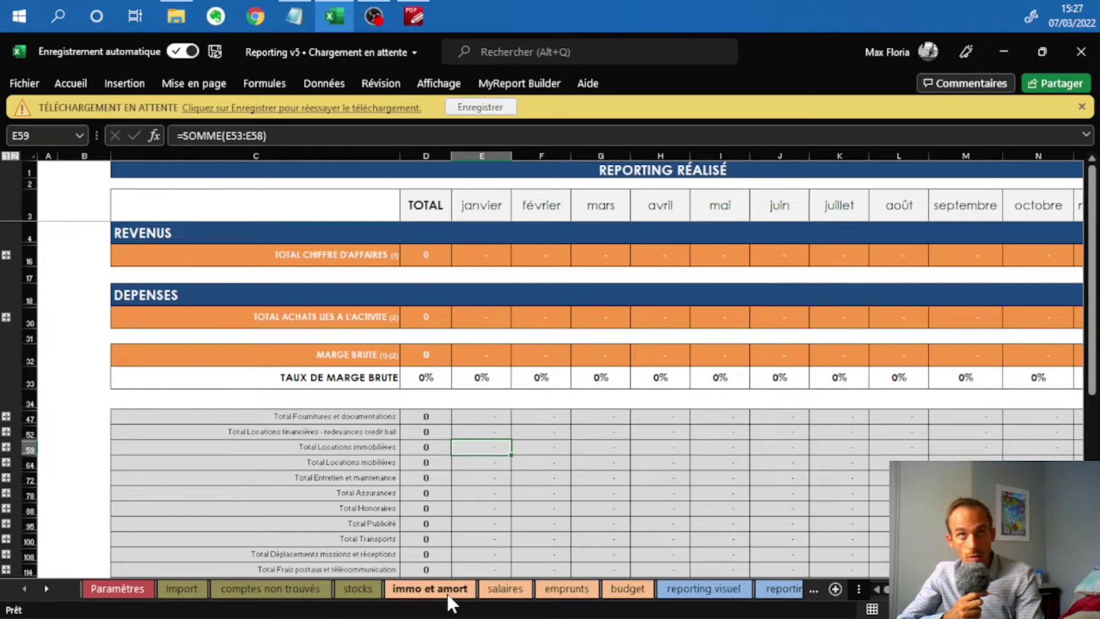
click(496, 591)
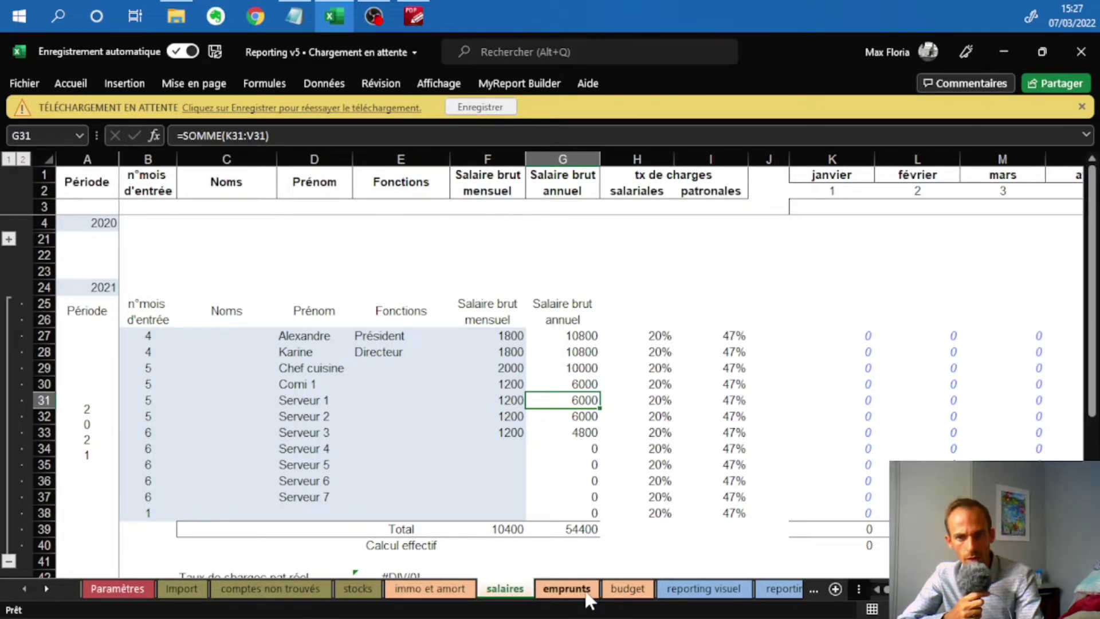
Open the budget sheet and examine the gross margin row and the yearly total of RESULTAT AVANT IS.
click(612, 590)
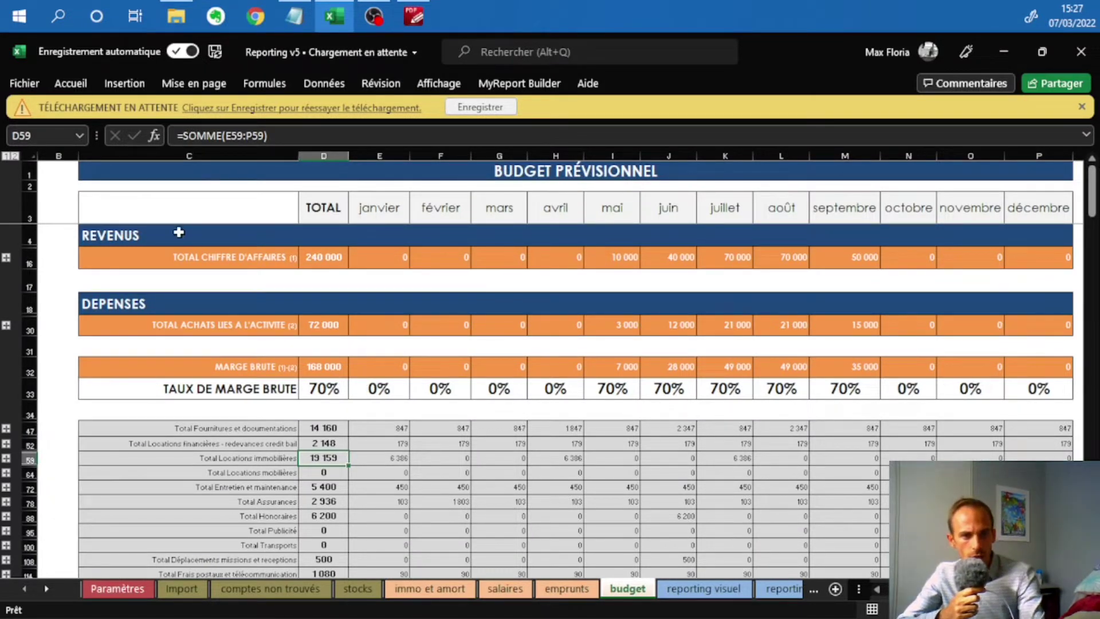
click(254, 363)
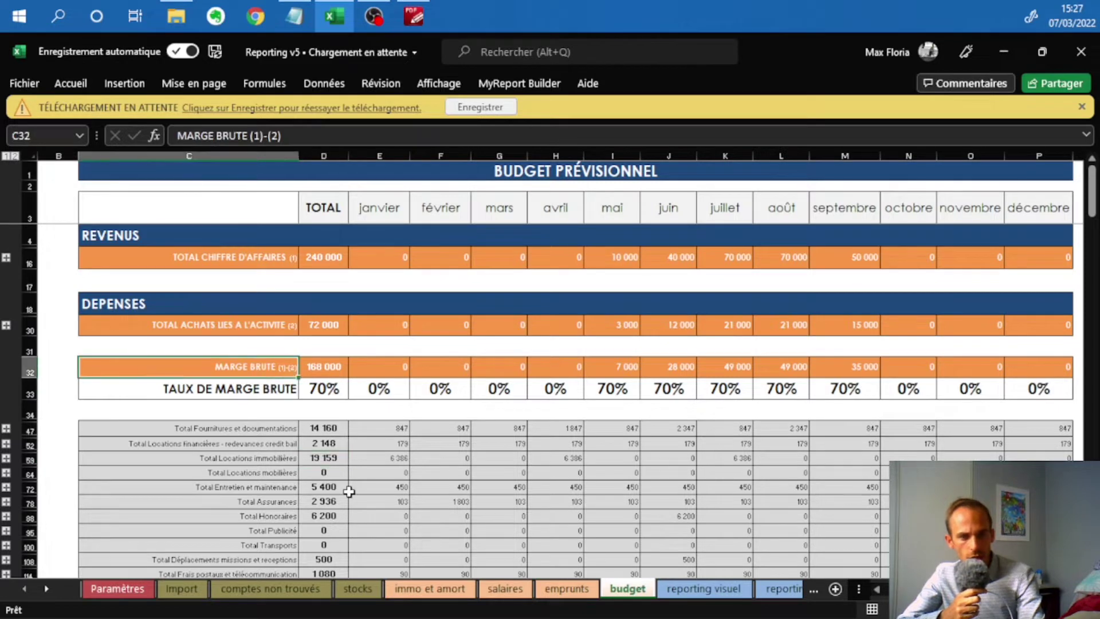
scroll(291, 492, down, 5)
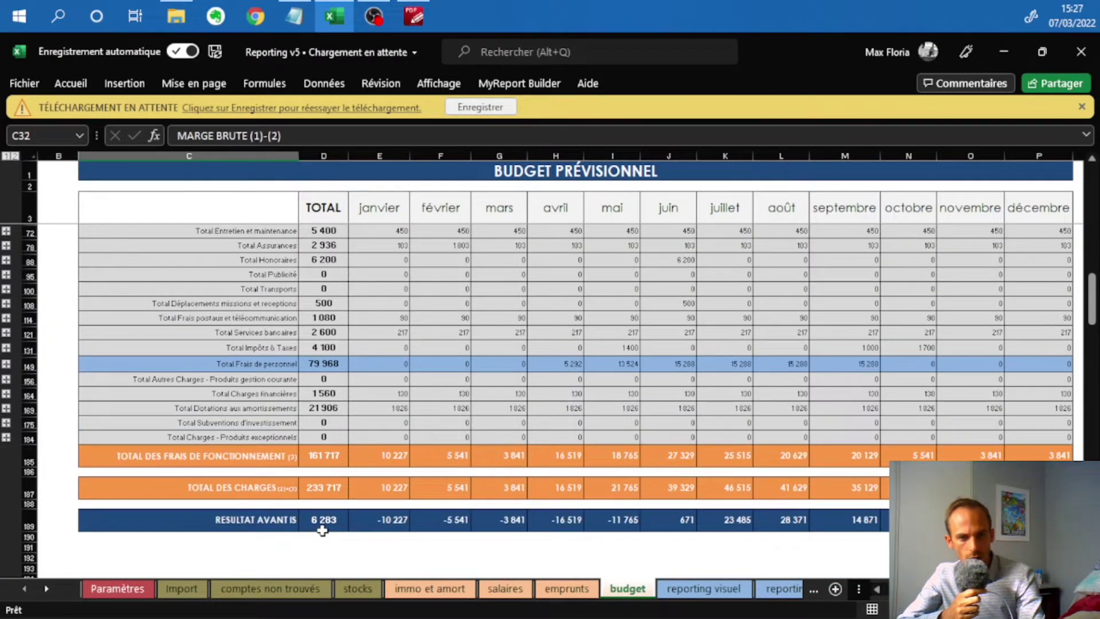
click(320, 521)
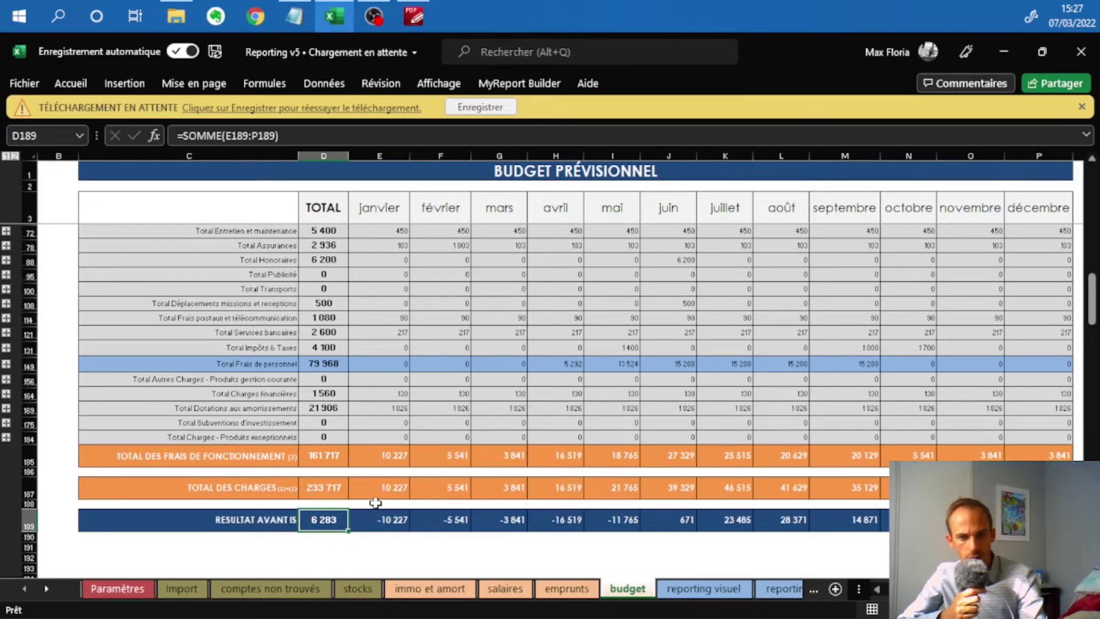
scroll(375, 503, up, 2)
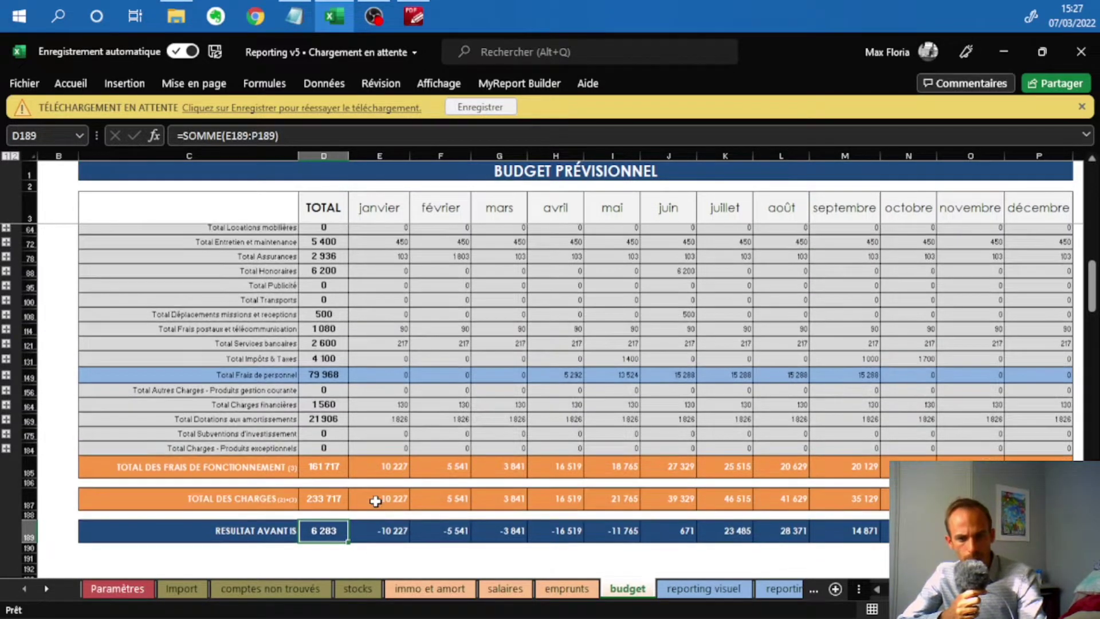
click(47, 589)
click(47, 588)
click(46, 588)
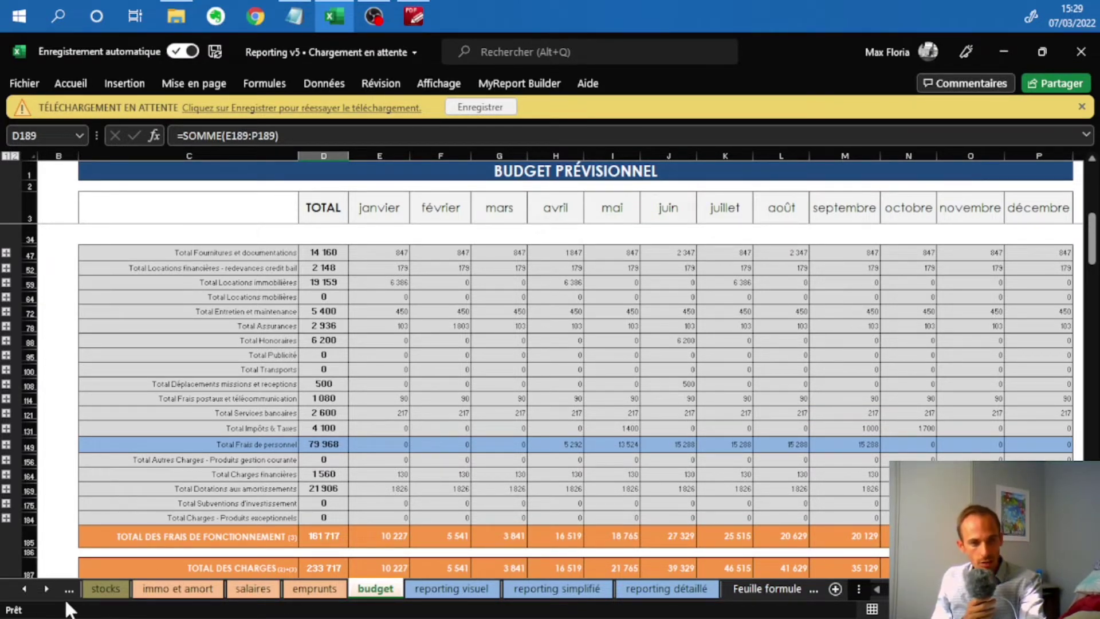
Dismiss the pending-upload notice and import the text file "2201 Export ligne TXT - oct 21 V22.01" from the import sheet.
click(24, 590)
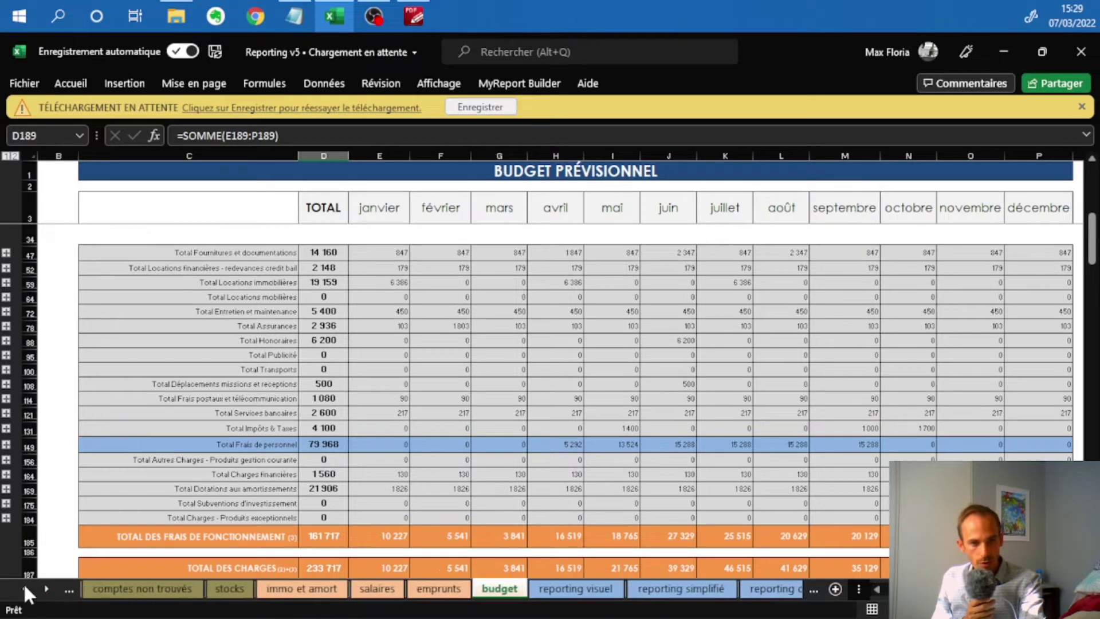
click(24, 590)
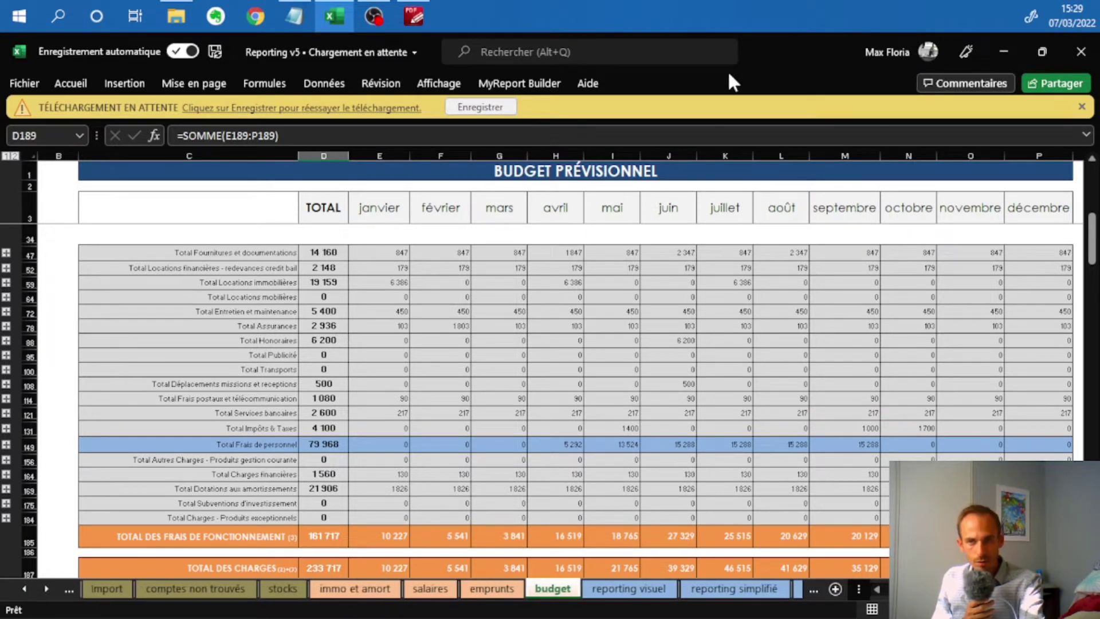
click(1082, 107)
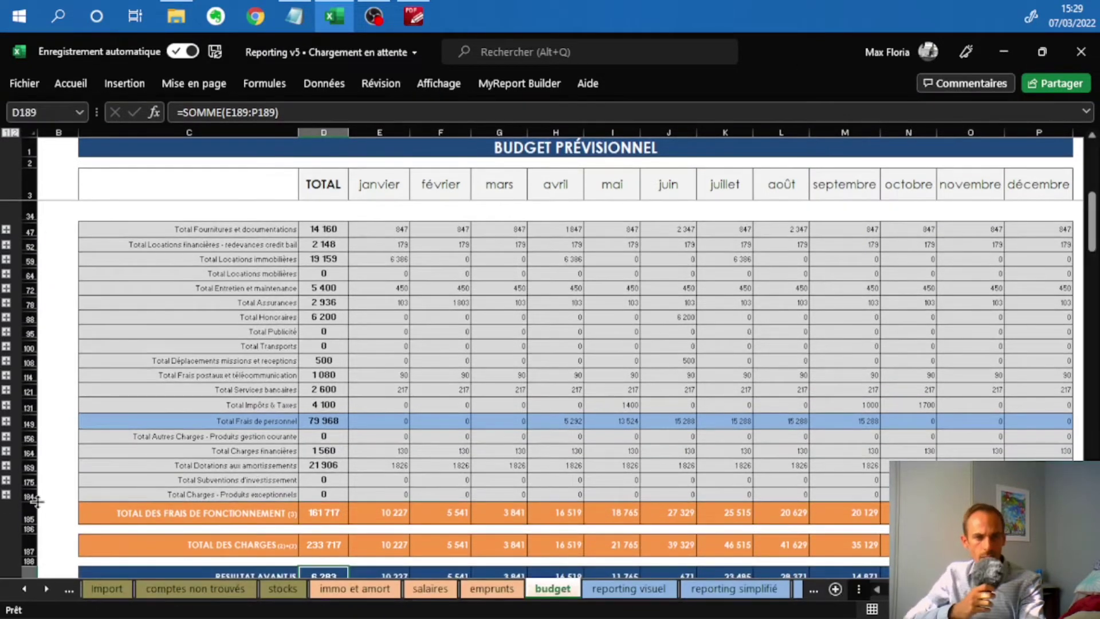
click(106, 590)
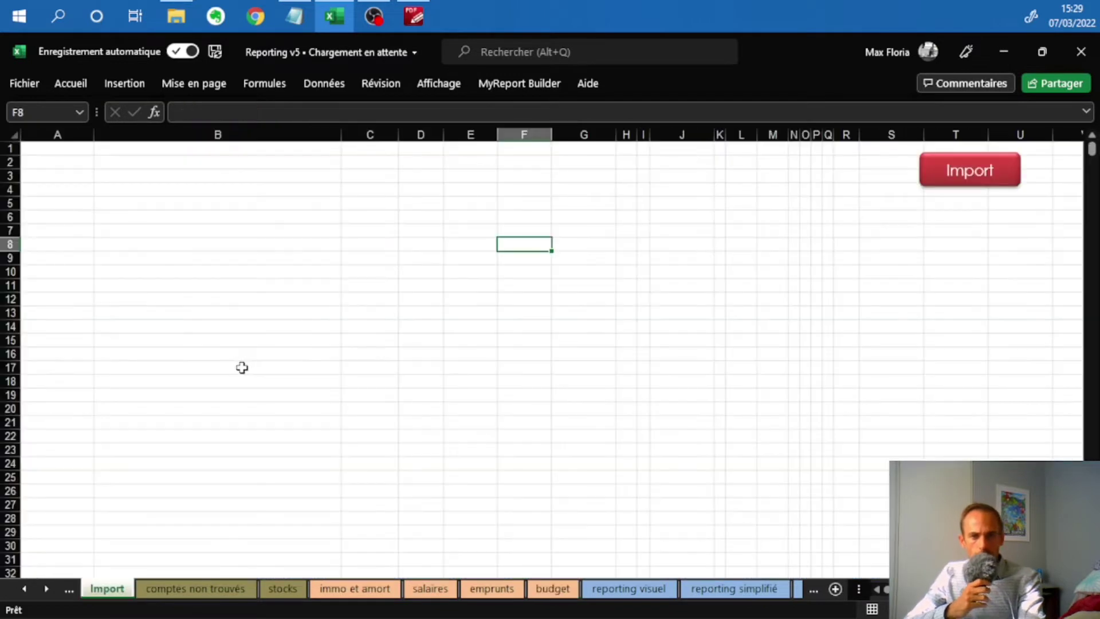
click(951, 184)
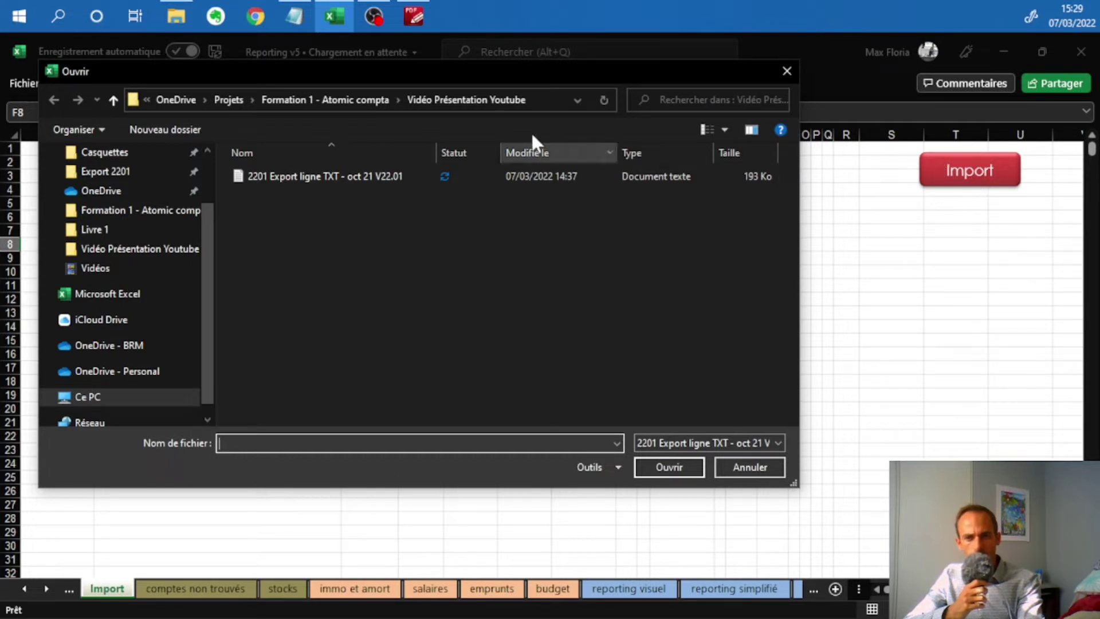
click(319, 173)
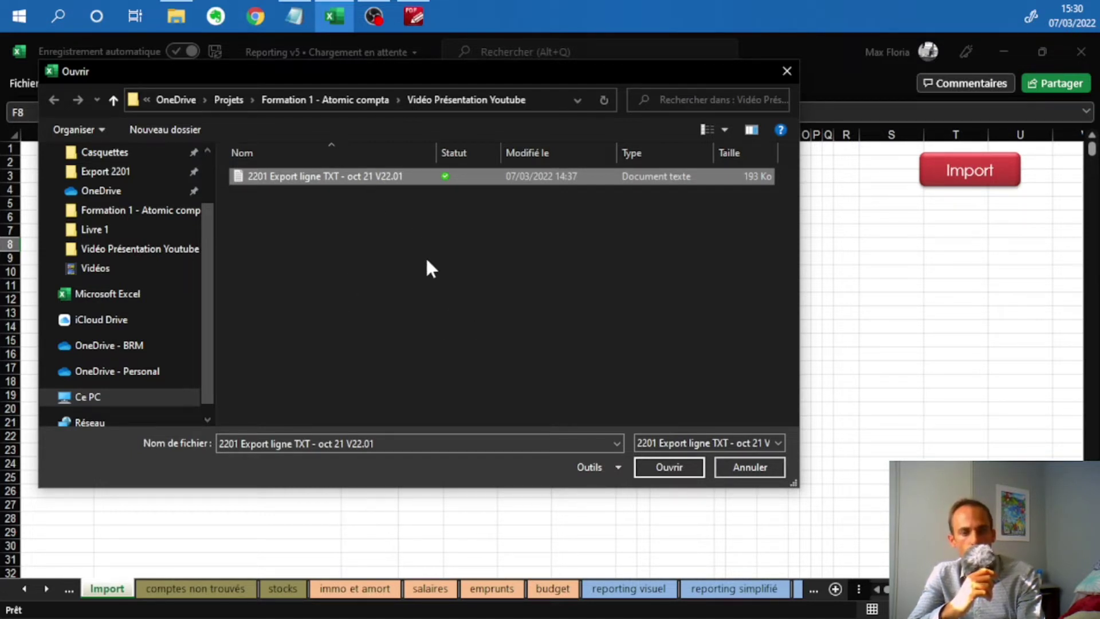
click(662, 472)
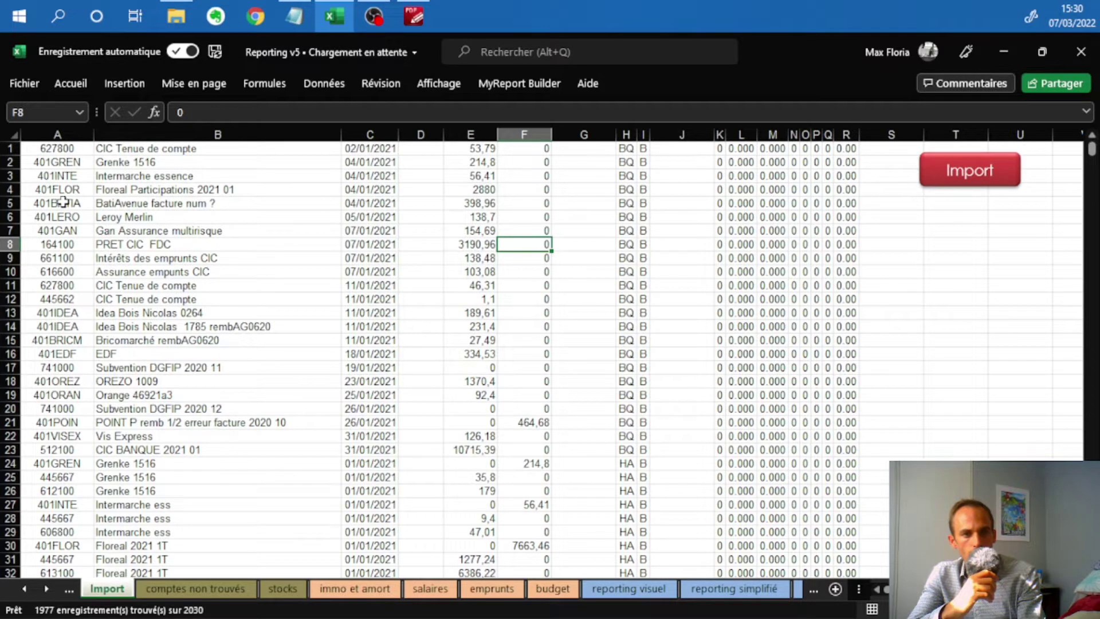
Examine the account numbers, entry labels and amounts of the imported accounting lines.
drag(63, 203, 65, 218)
click(151, 260)
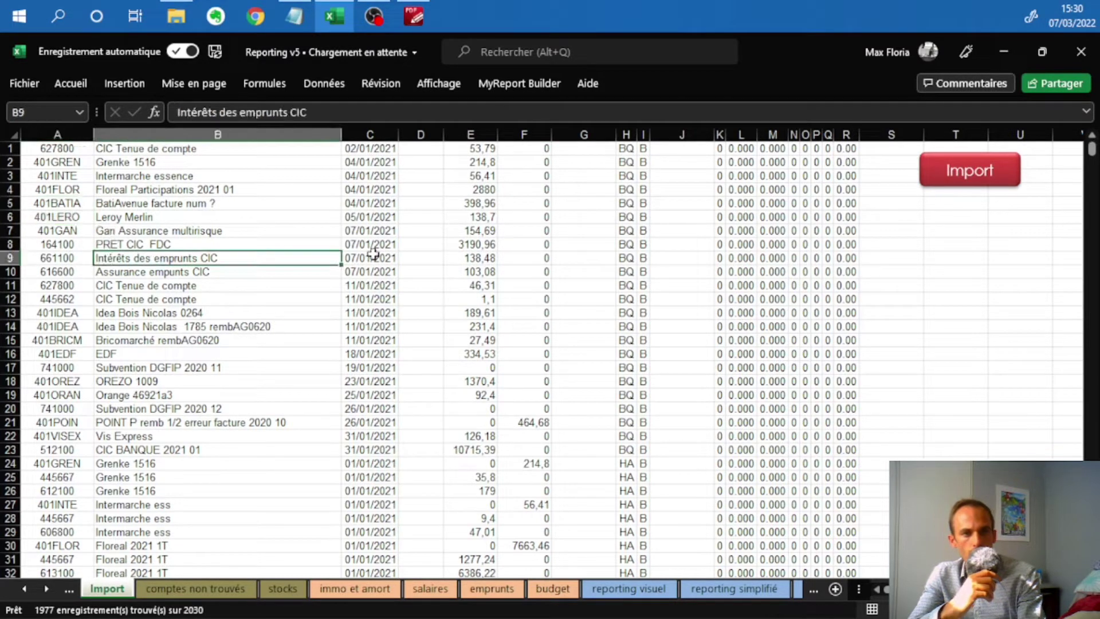
click(524, 285)
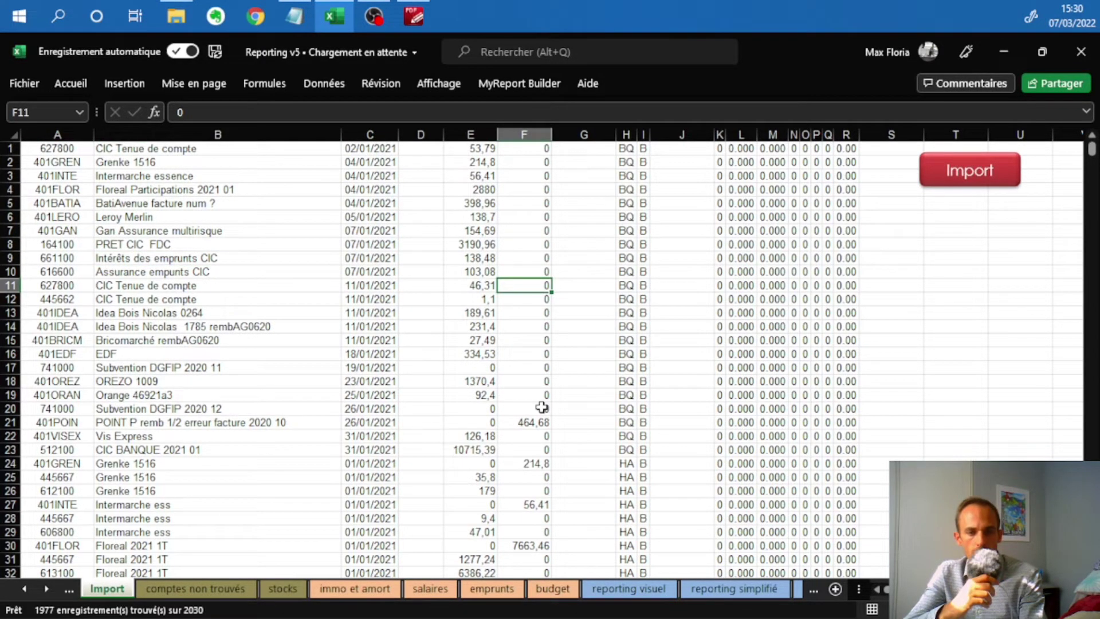
Open the reporting détaillé sheet, expand the REVENUS detail rows to check the first sales account, and collapse them again.
click(47, 589)
click(47, 589)
click(617, 589)
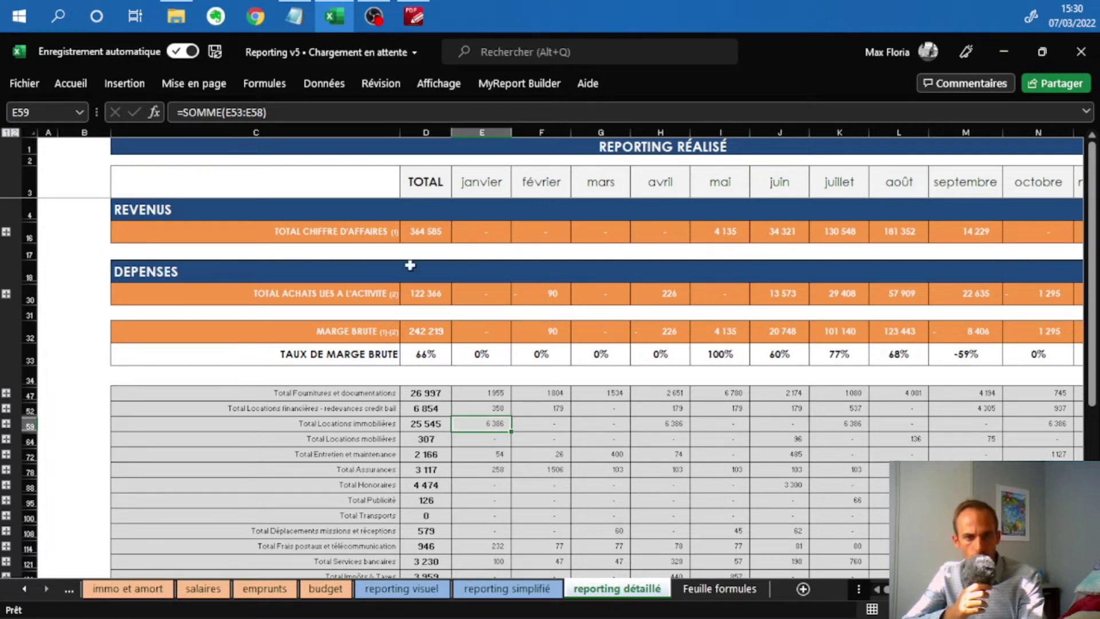
click(7, 231)
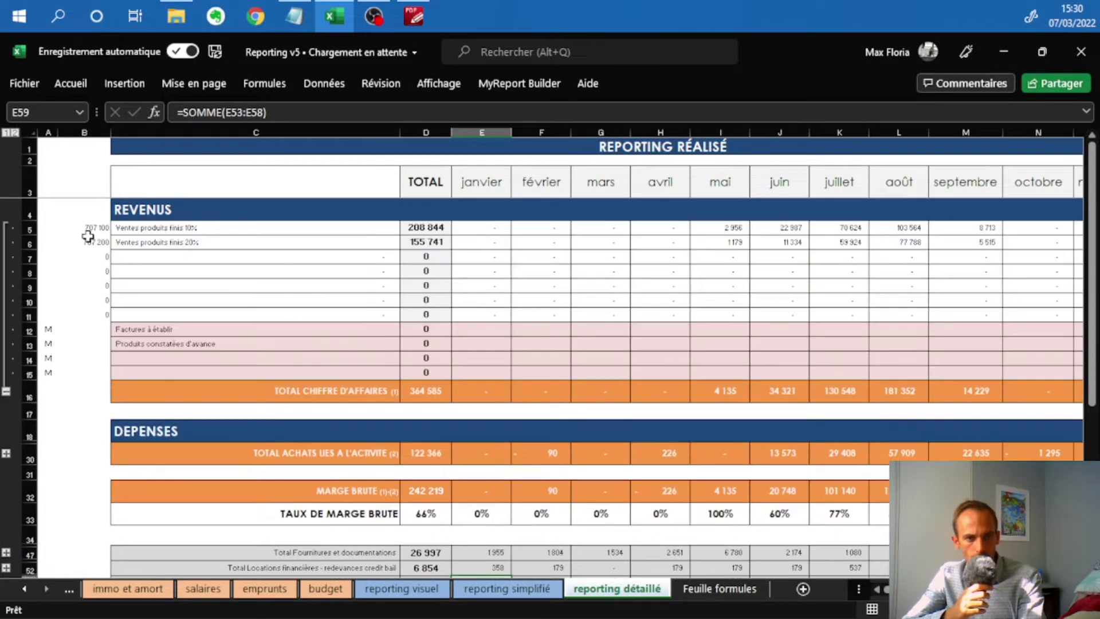
click(102, 228)
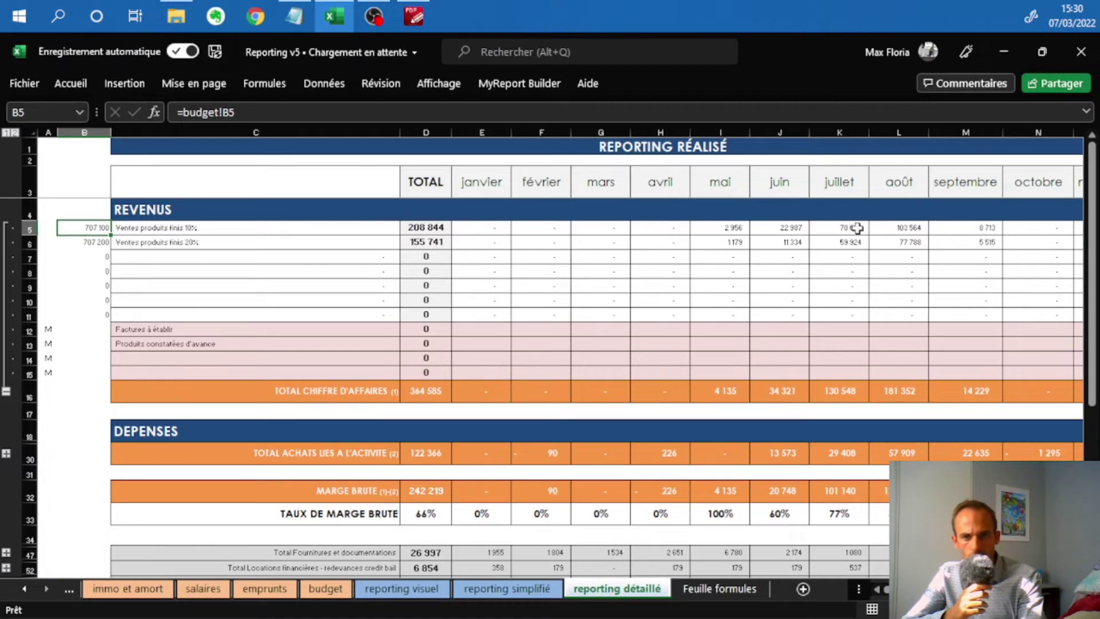
click(6, 391)
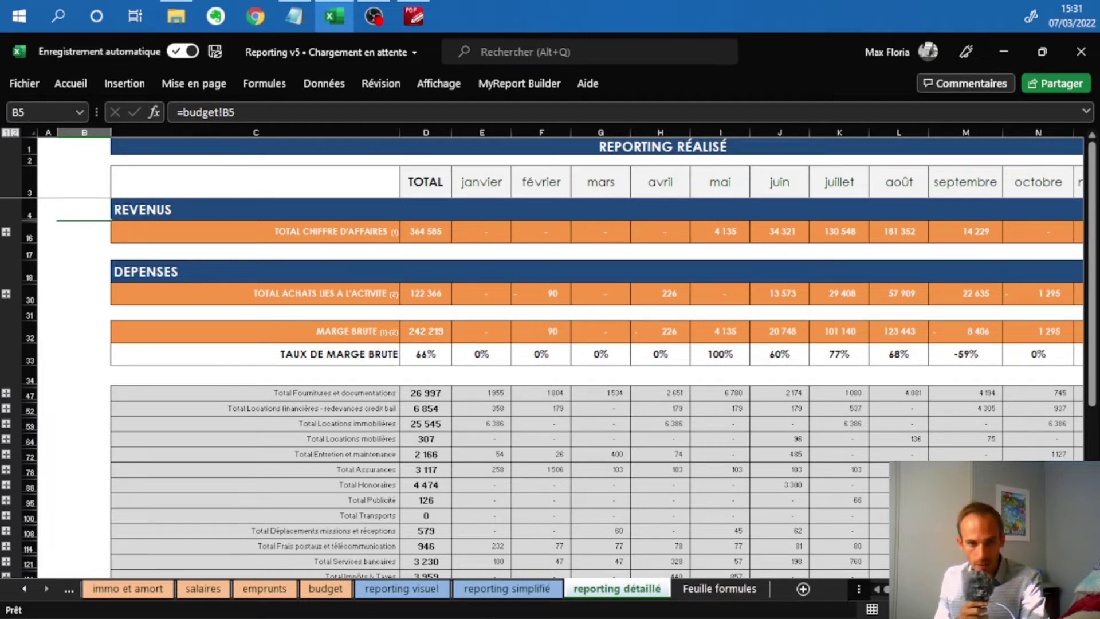
Open the reporting visuel sheet and compare the CA réalisé and CA budgété series in the "Comparaison CA réalisés et budgetés" chart.
click(401, 589)
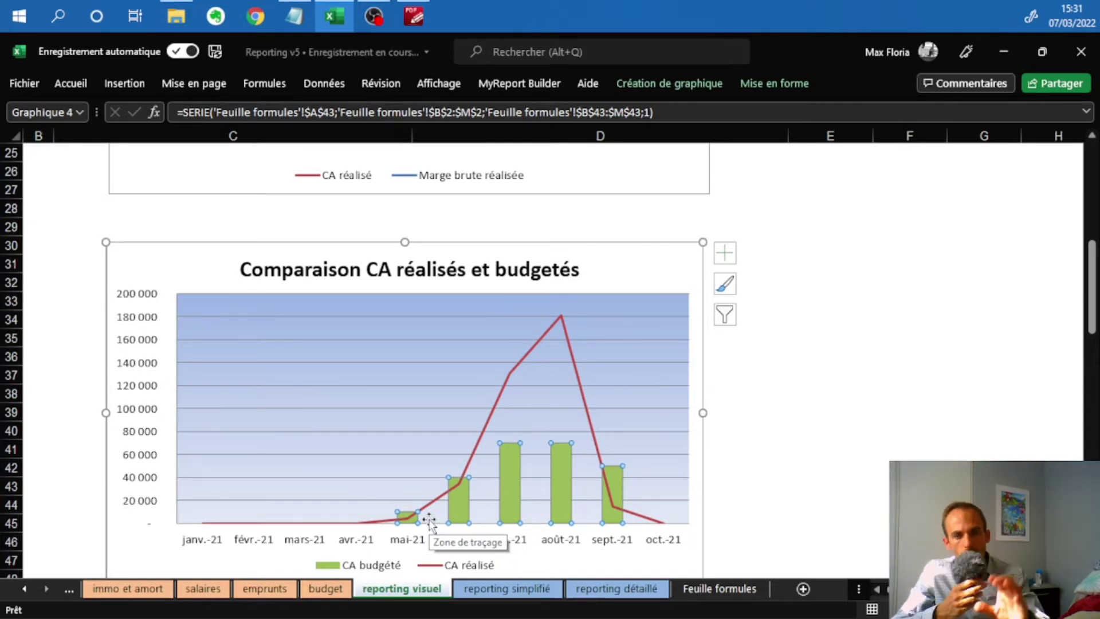
click(544, 336)
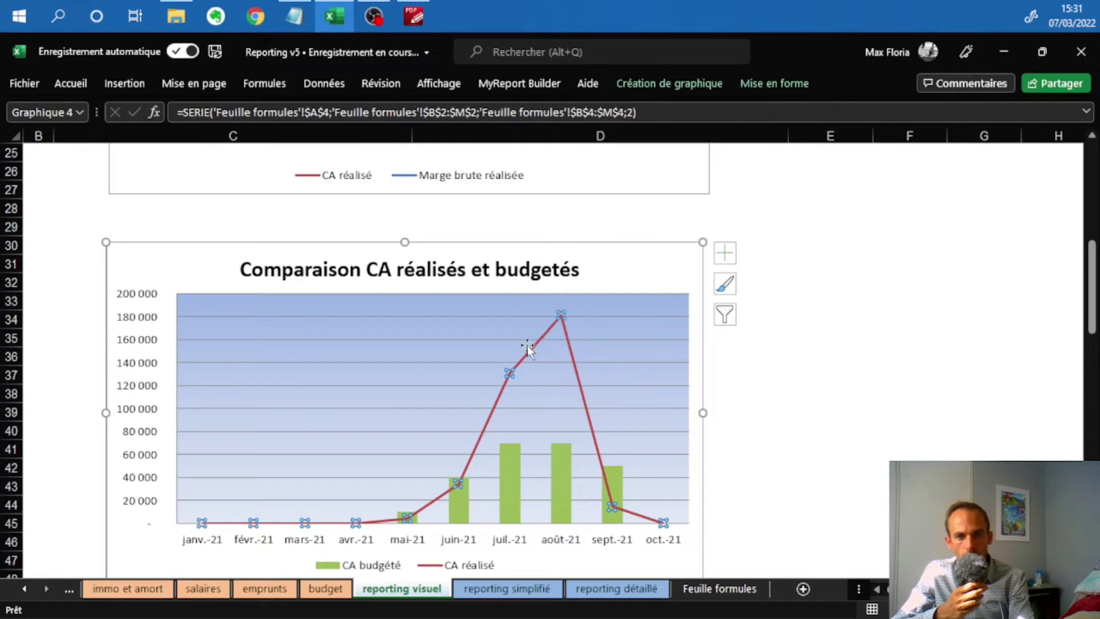
click(514, 463)
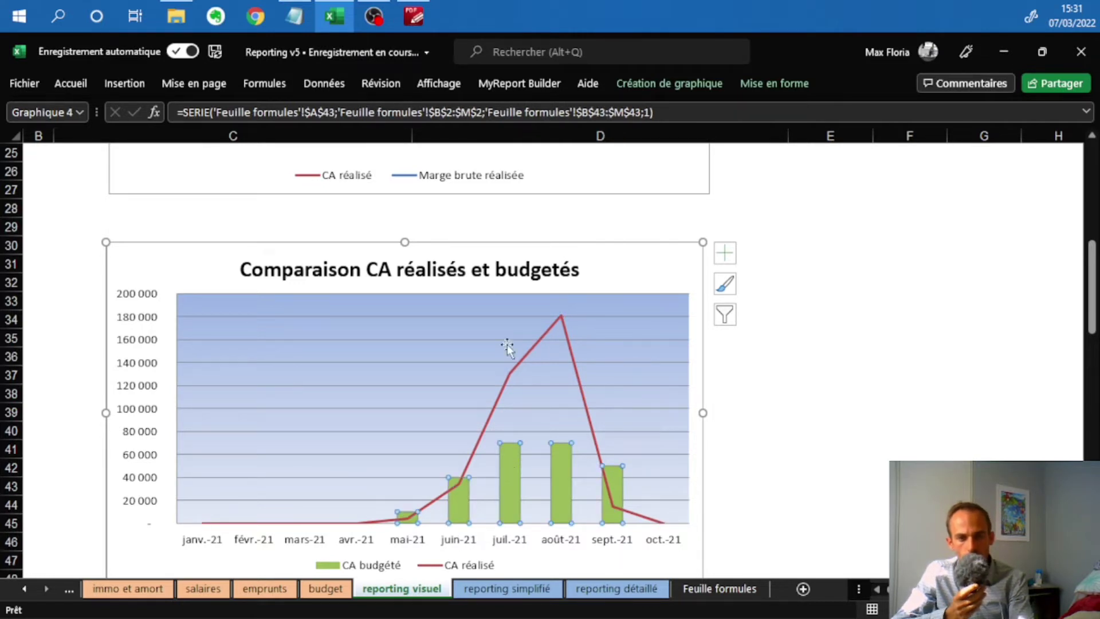
click(525, 355)
click(515, 481)
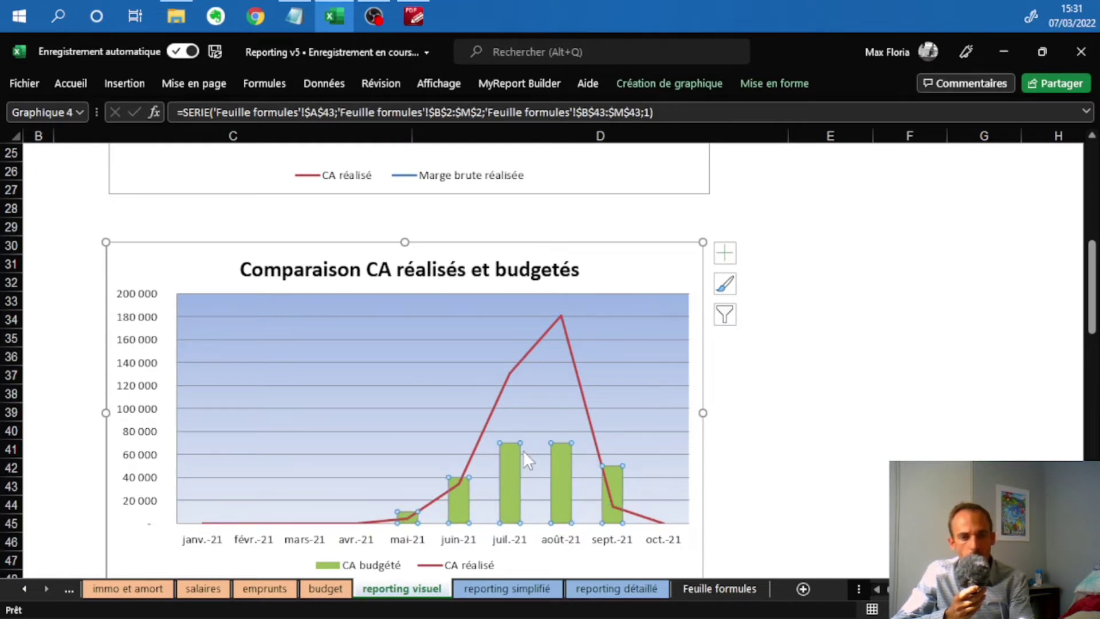
mouse_move(551, 325)
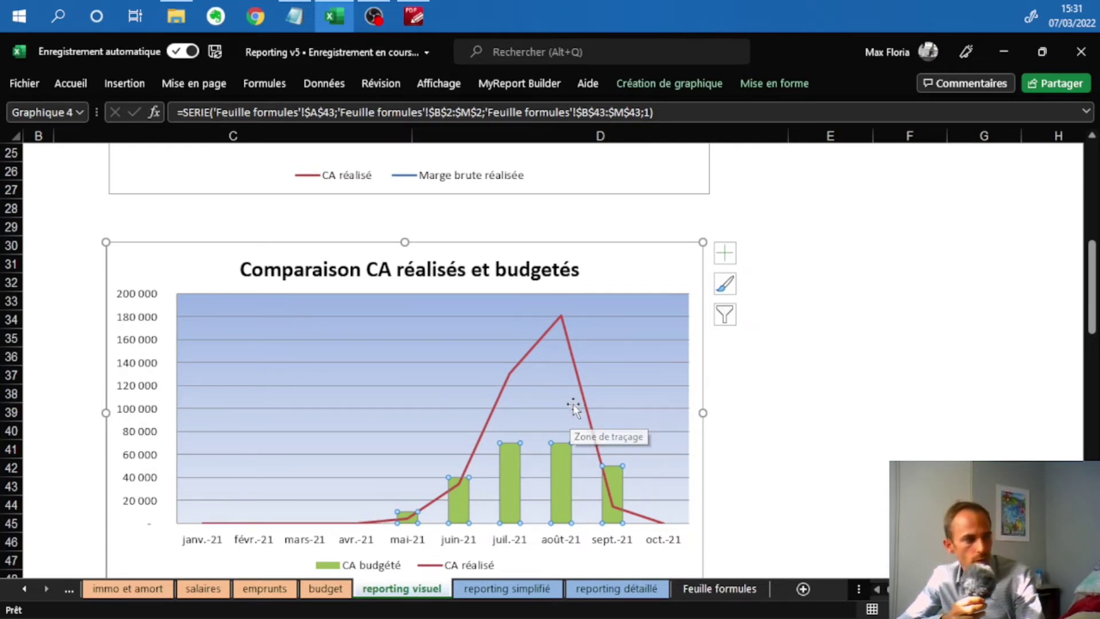
mouse_move(559, 475)
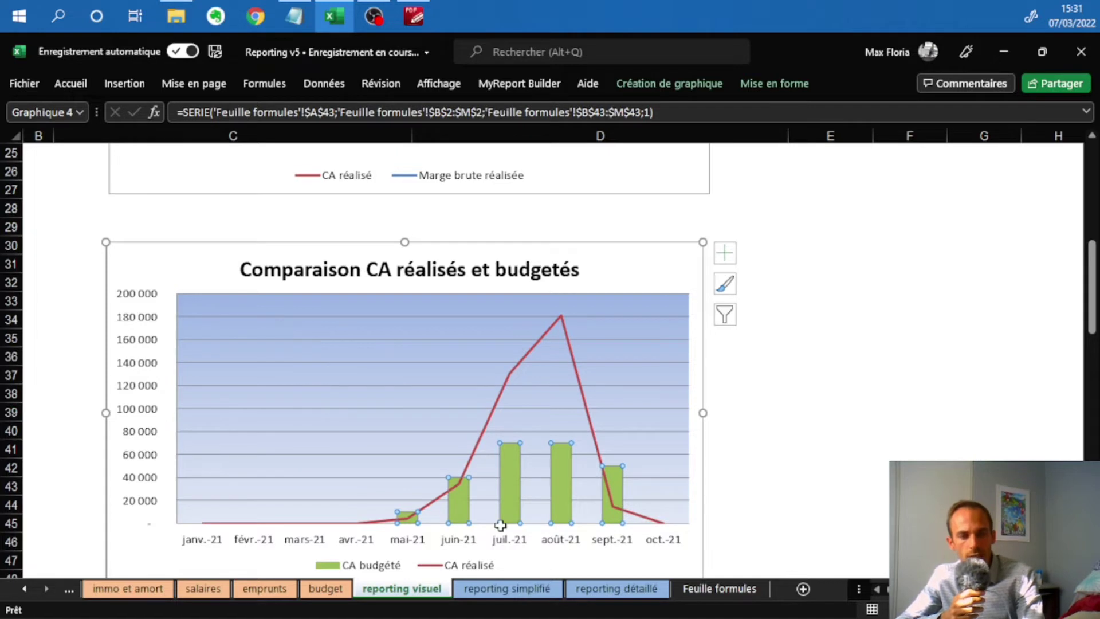
Open the reporting simplifié sheet, dismiss the upload notice, and examine the Chiffres cumulés and Suivi du budget tables, including realised revenue and pre-tax result.
click(487, 594)
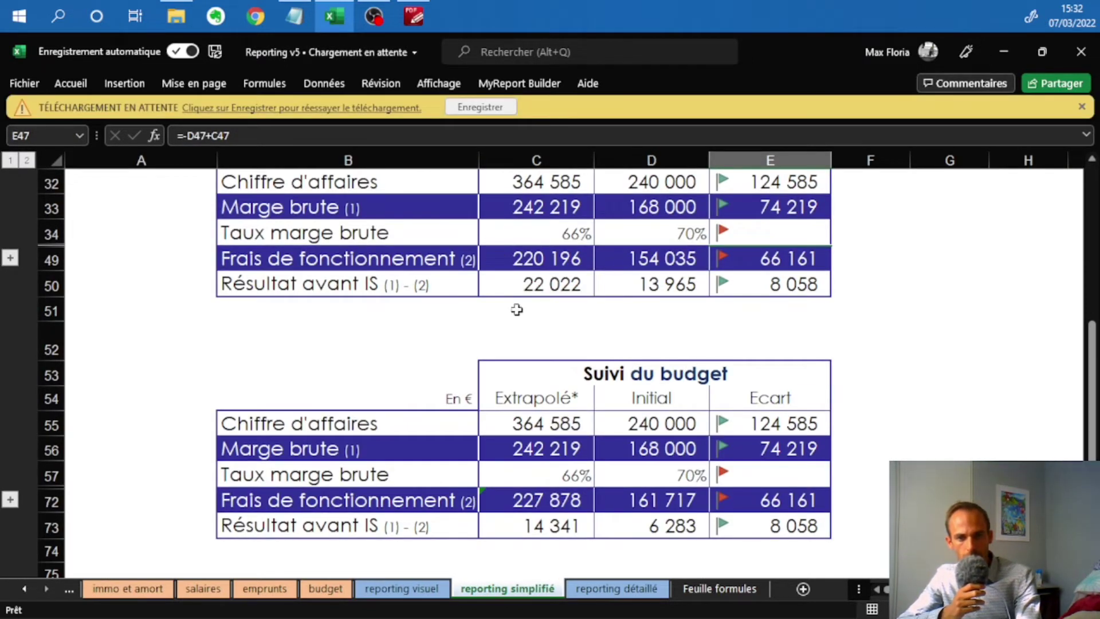
click(1082, 106)
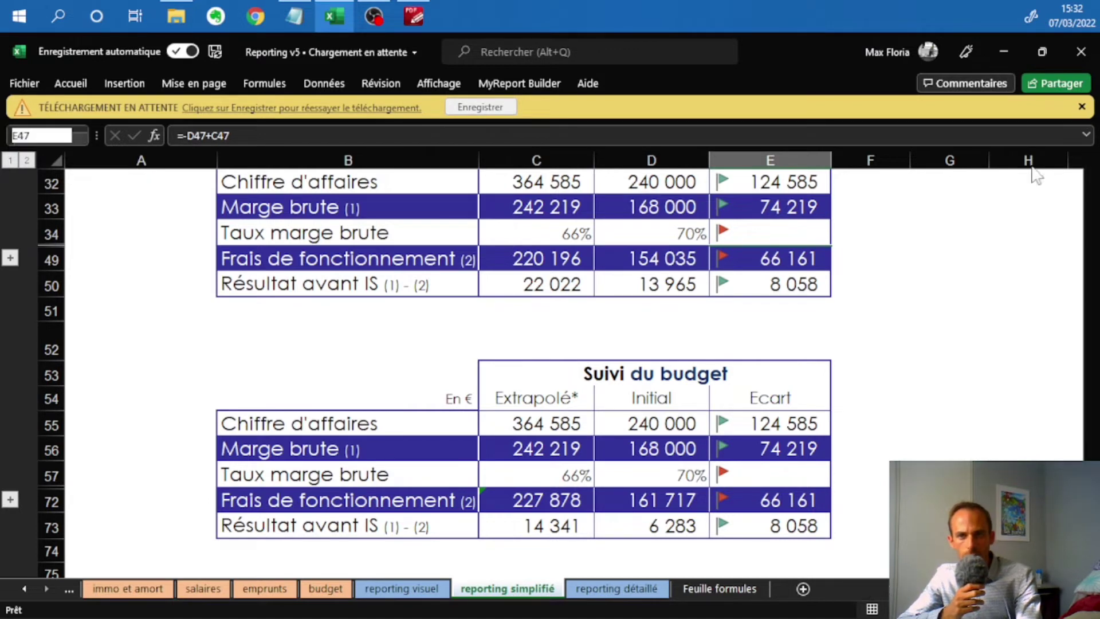
scroll(507, 319, up, 3)
scroll(507, 319, up, 4)
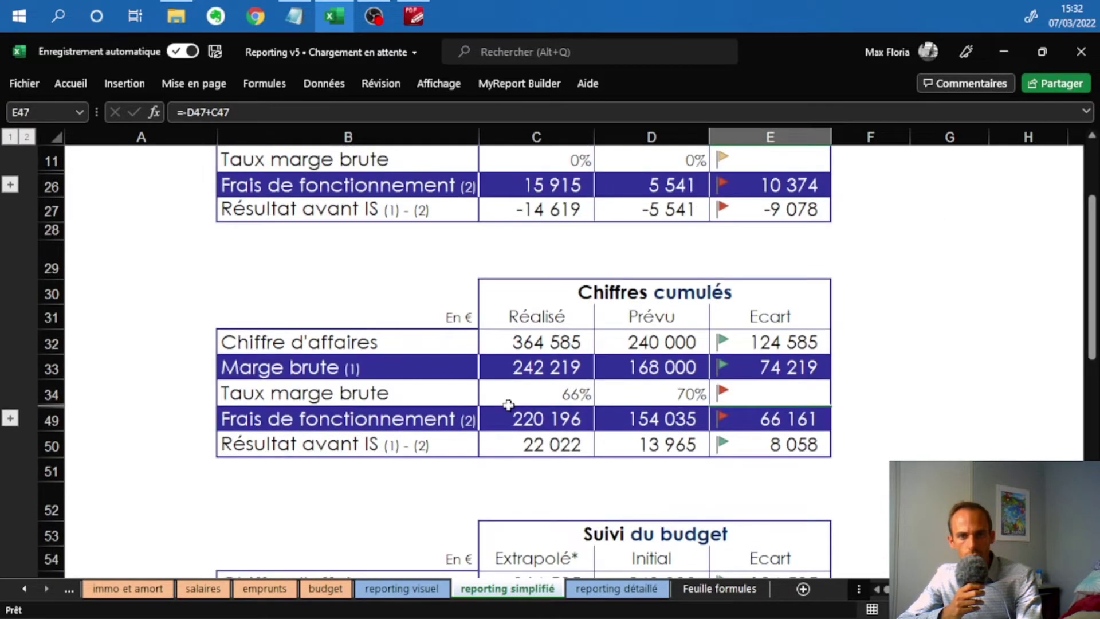
scroll(526, 367, down, 3)
scroll(526, 367, down, 4)
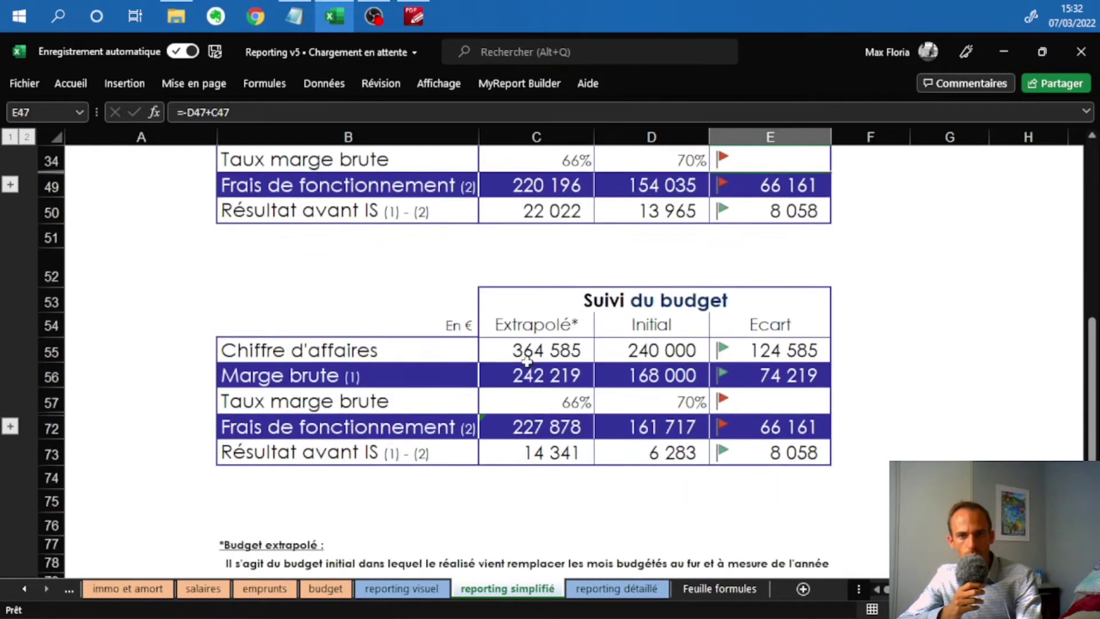
scroll(527, 357, up, 1)
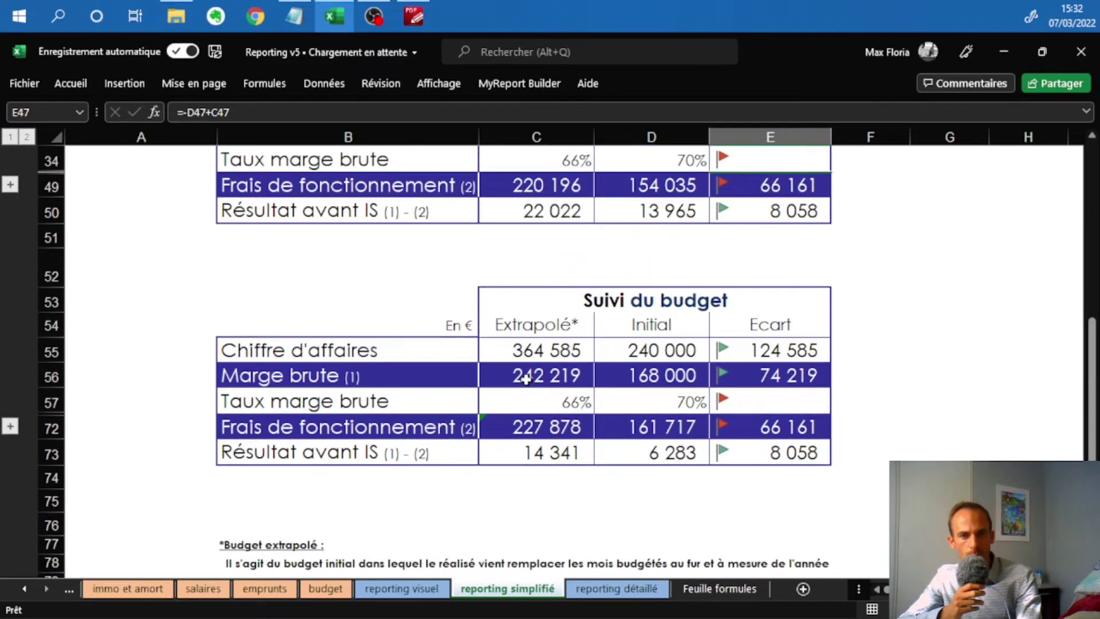
scroll(518, 381, up, 3)
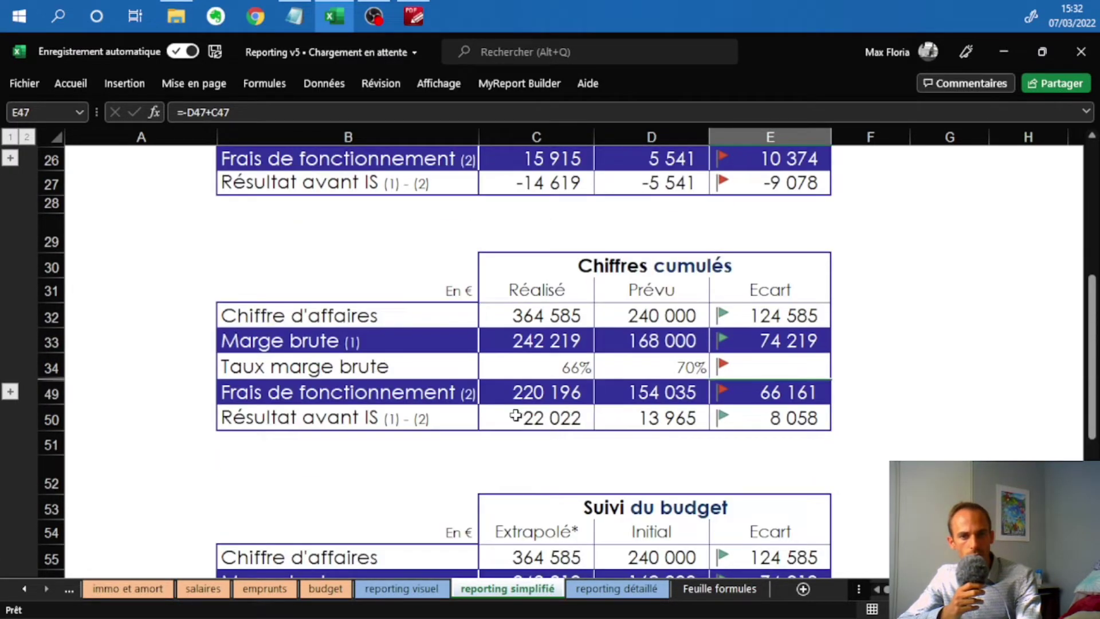
click(547, 415)
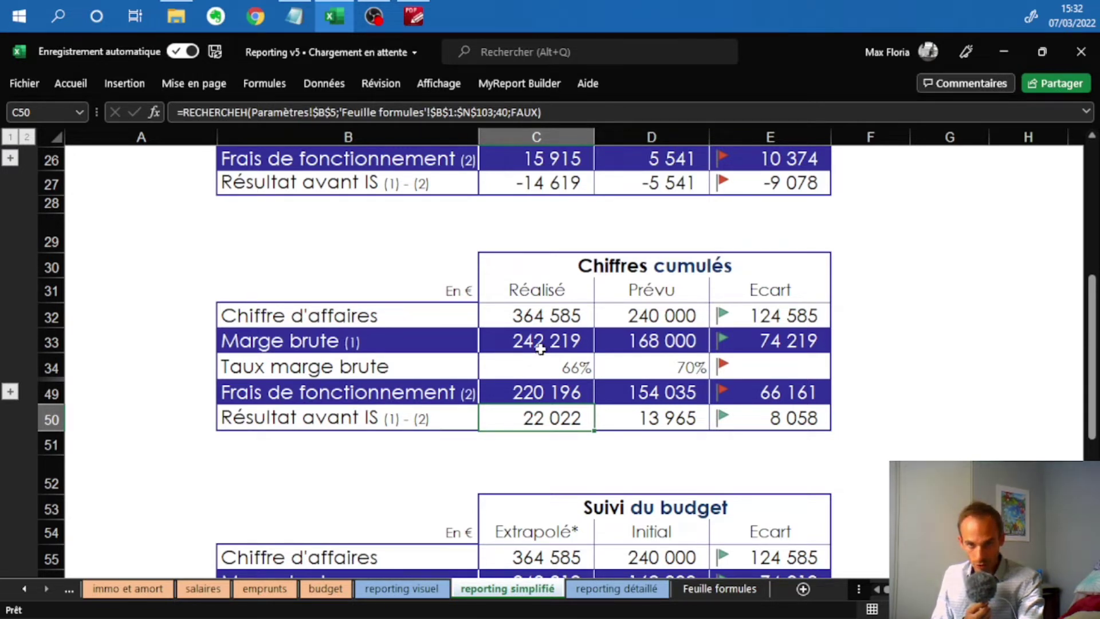
click(552, 312)
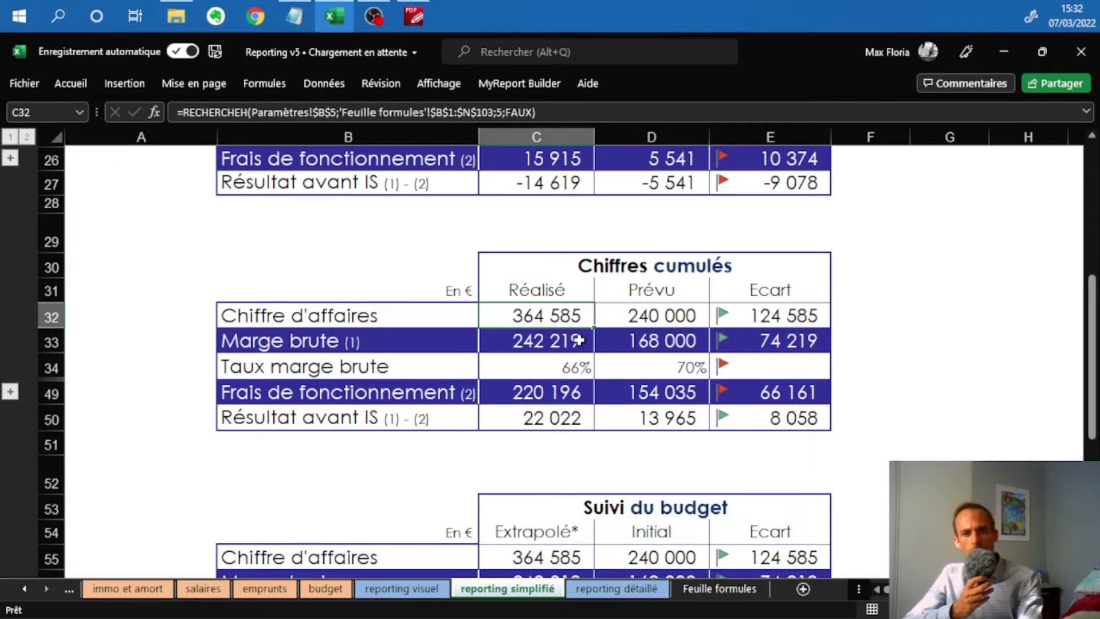
Examine the realised gross margin, operating costs and pre-tax result in Chiffres cumulés, comparing the gross margin amount and rate with budget.
click(559, 342)
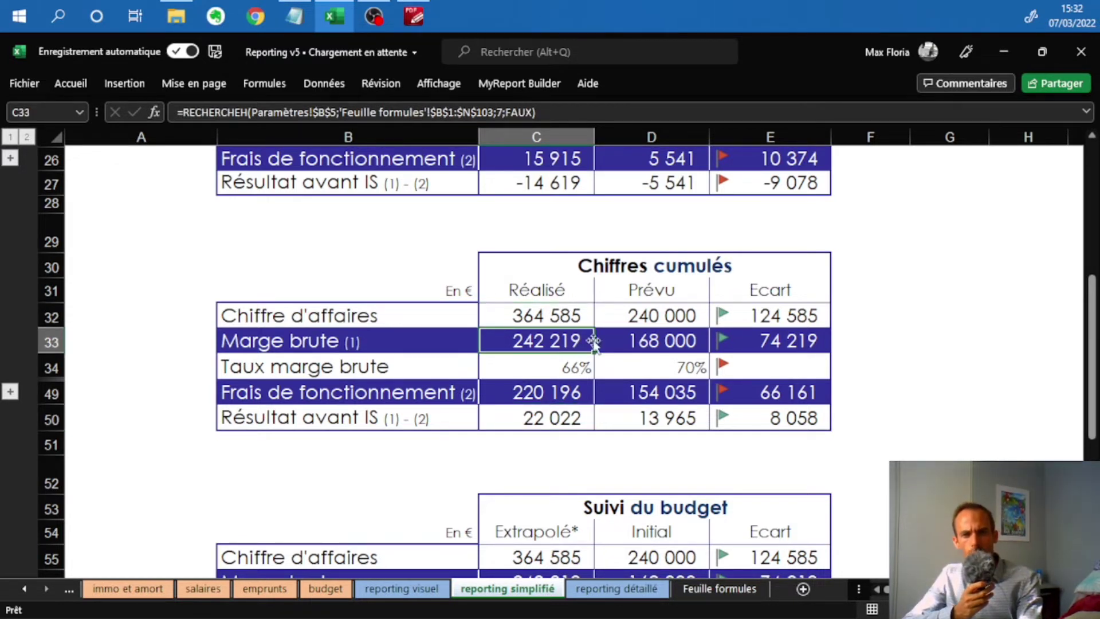
click(556, 398)
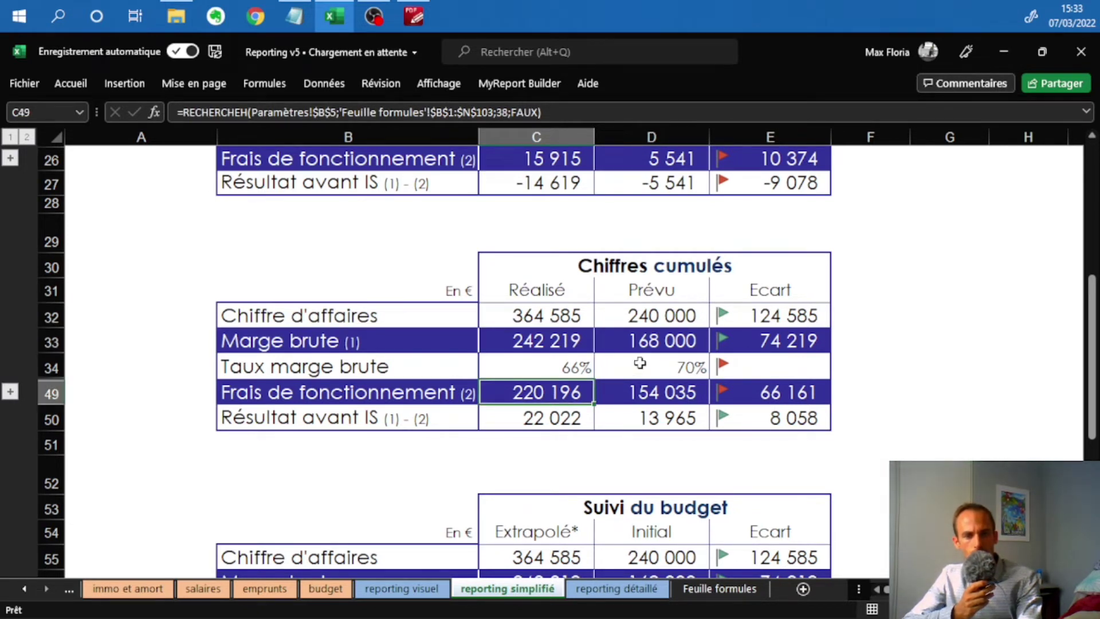
click(507, 418)
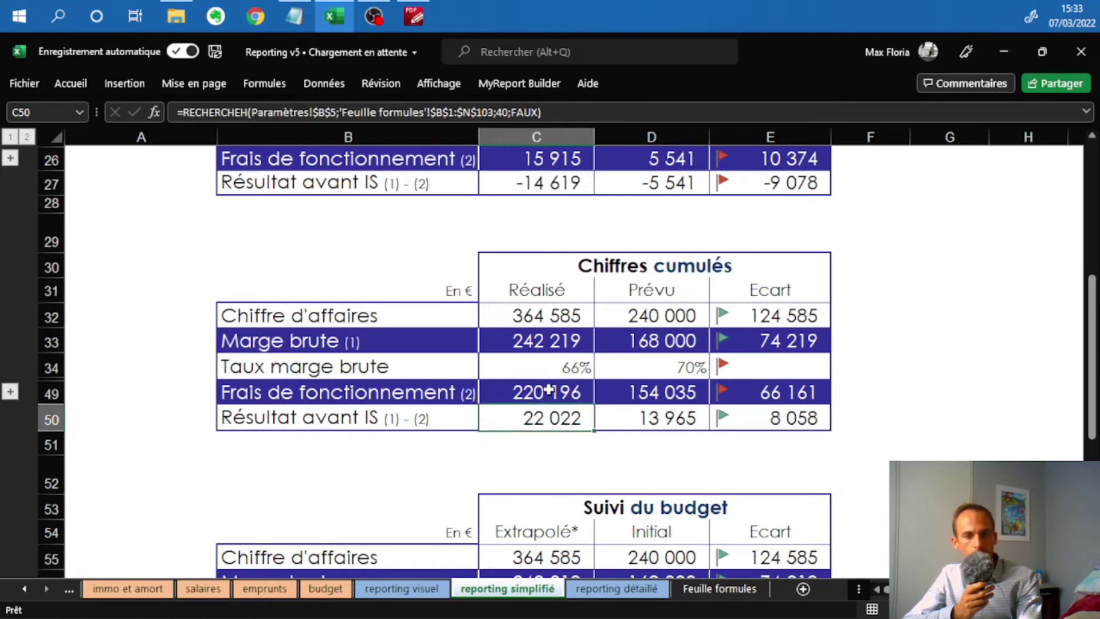
click(559, 339)
click(780, 335)
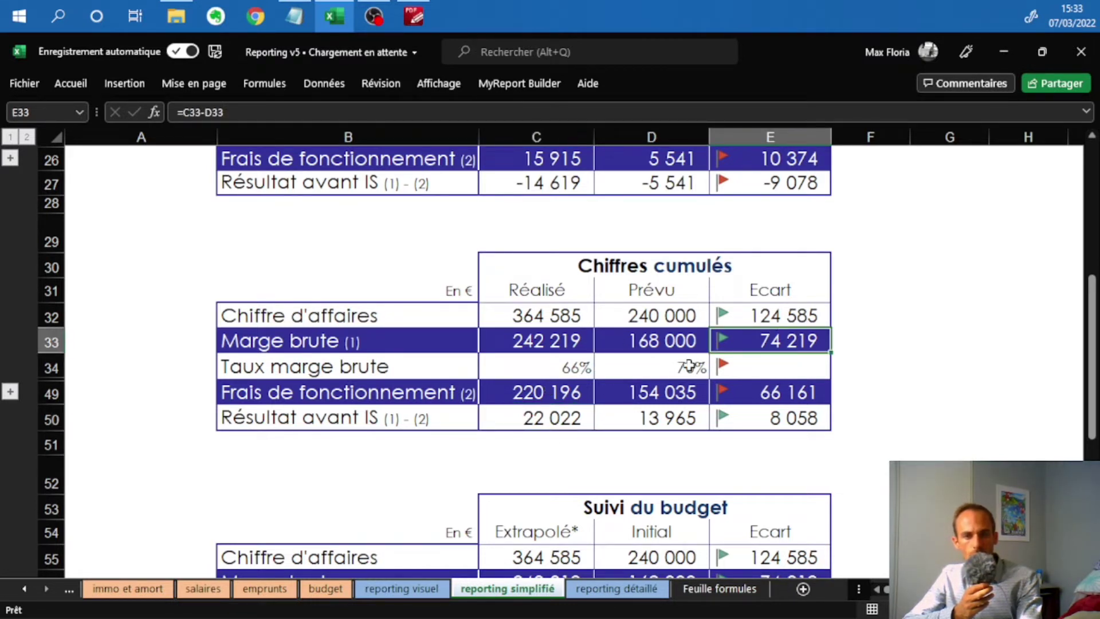
click(565, 371)
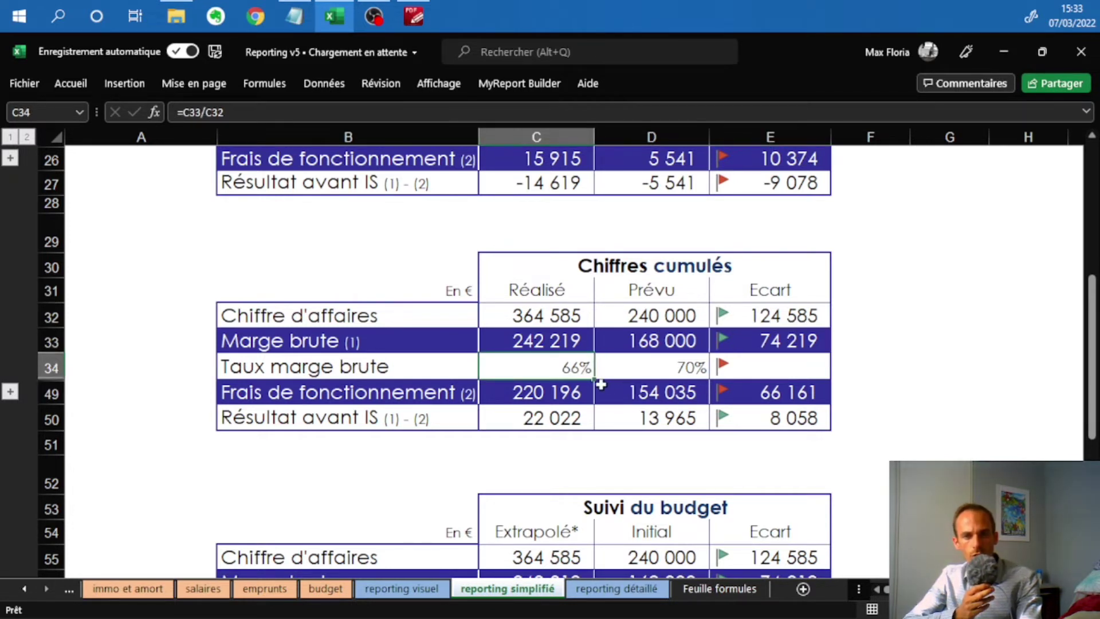
click(660, 365)
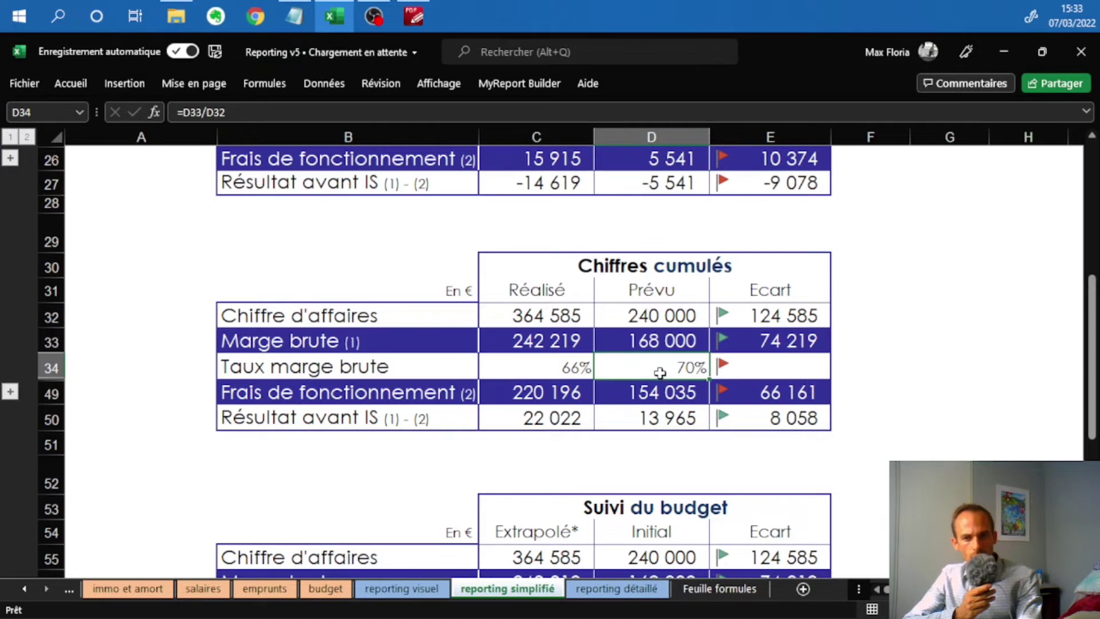
Expand the cumulative Frais de fonctionnement detail and examine the variances for Fournitures, Locations, Frais de personnel and Autres charges et produits divers.
key(Down)
key(Right)
click(10, 394)
scroll(309, 392, down, 1)
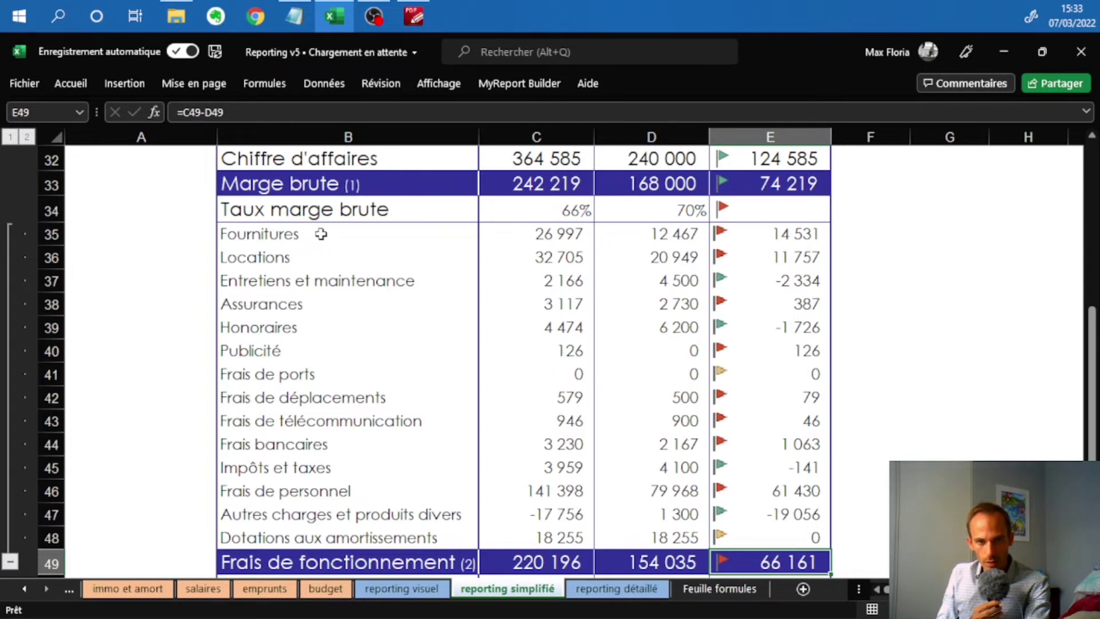
drag(321, 243, 322, 516)
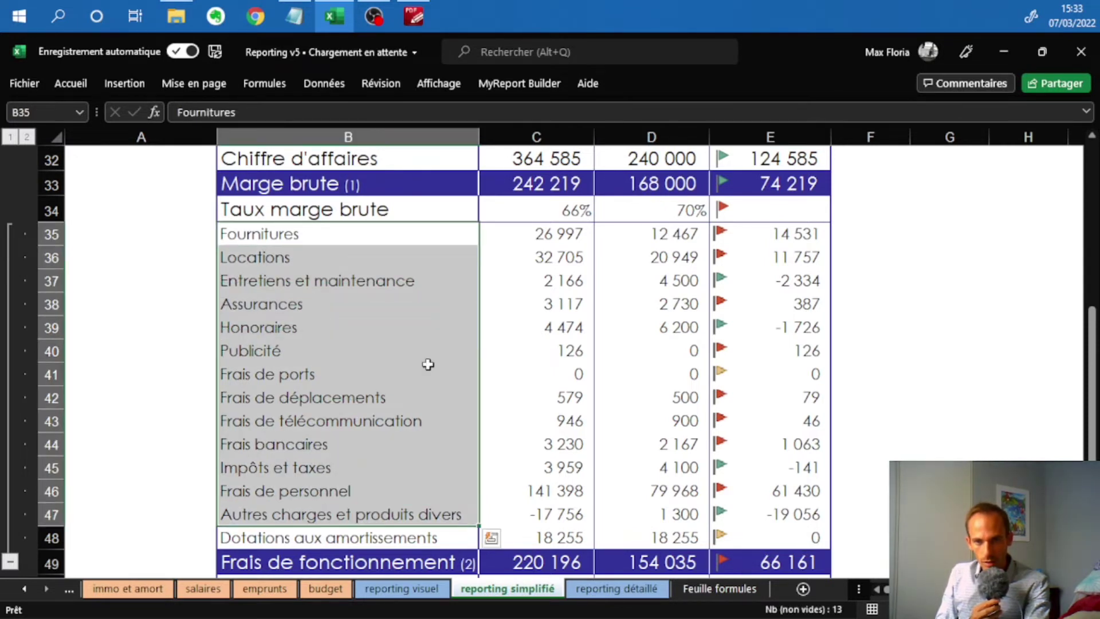
click(803, 235)
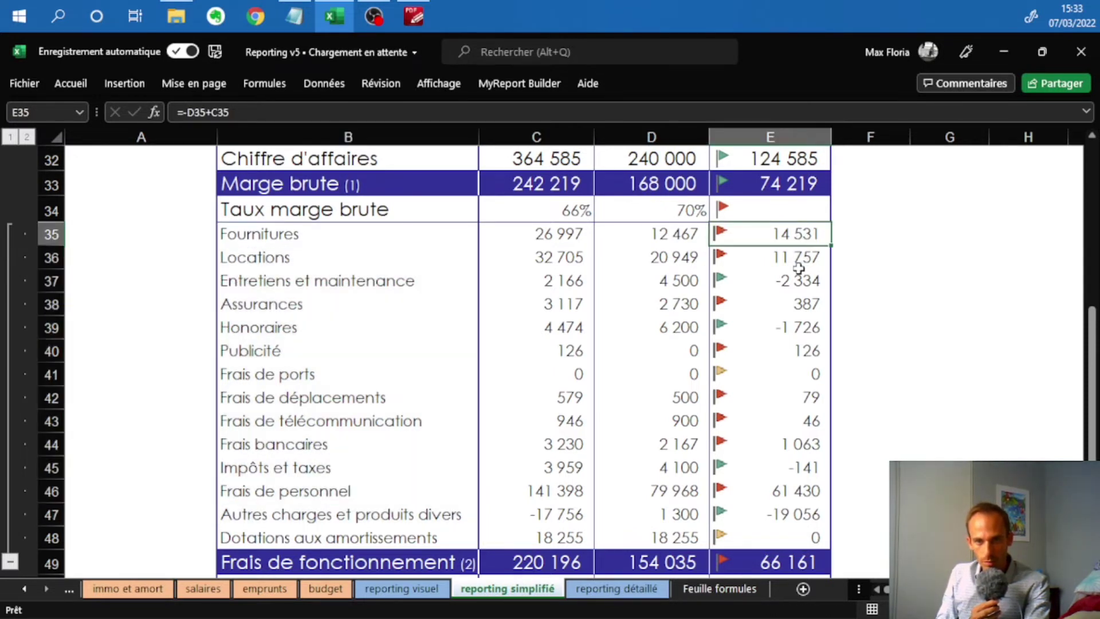
click(807, 256)
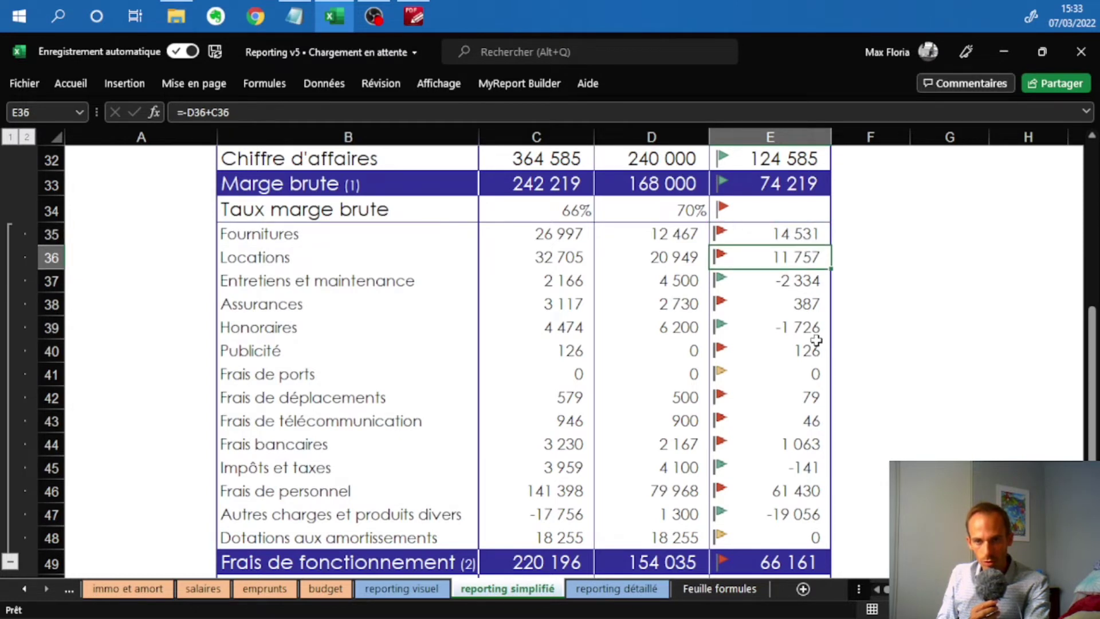
click(772, 485)
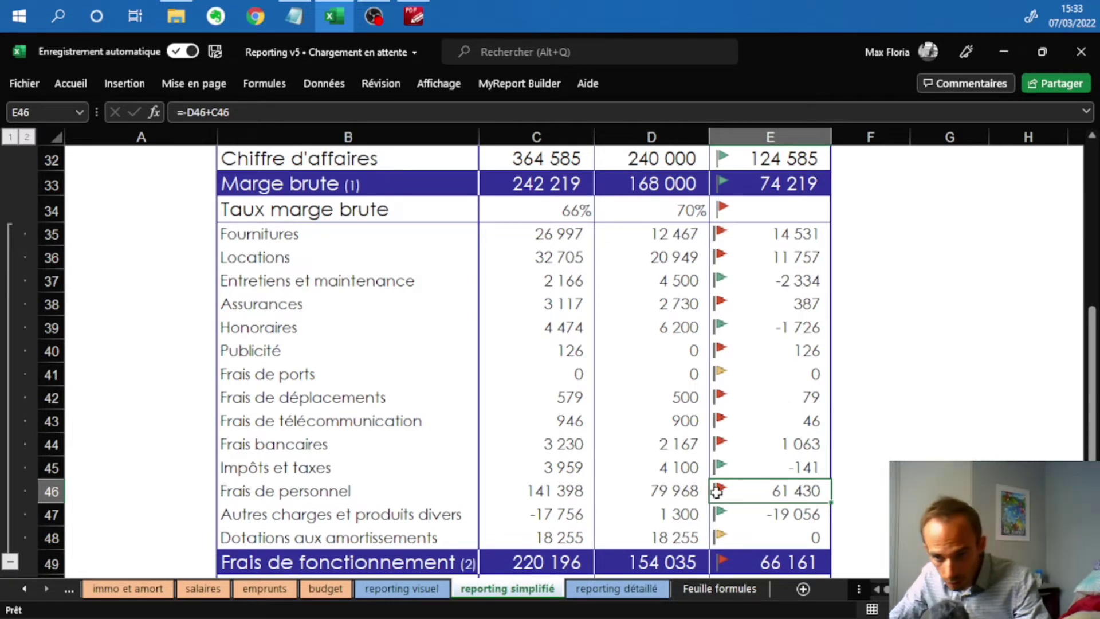
click(774, 518)
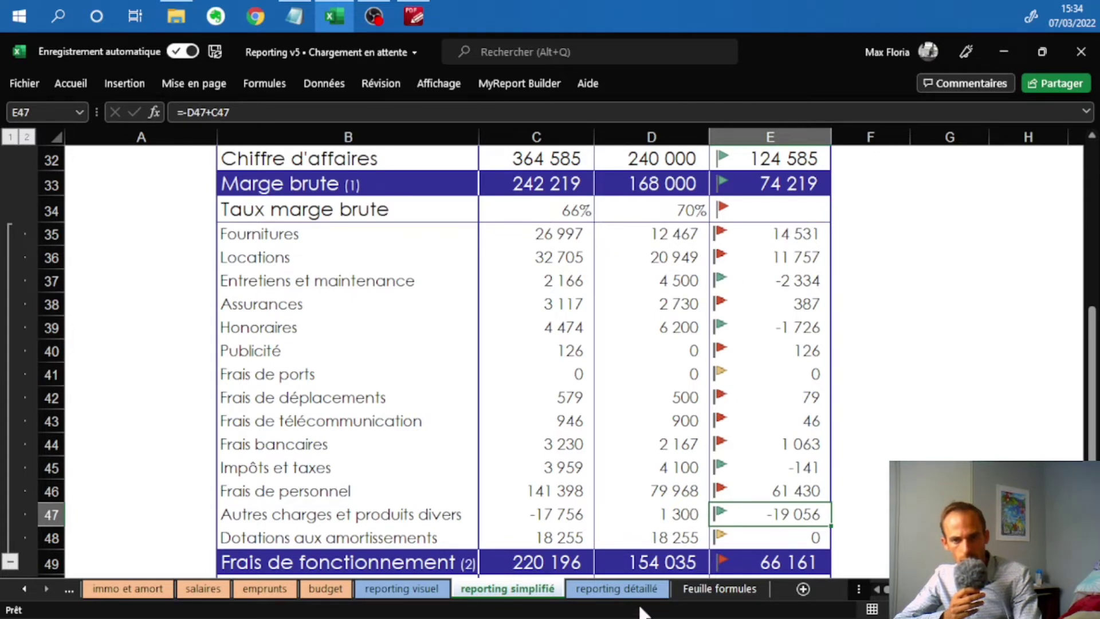
In the reporting détaillé sheet, expand the Fournitures et documentations accounts, check the Fourniture agencement travaux total, and collapse them again.
click(617, 588)
scroll(486, 470, down, 2)
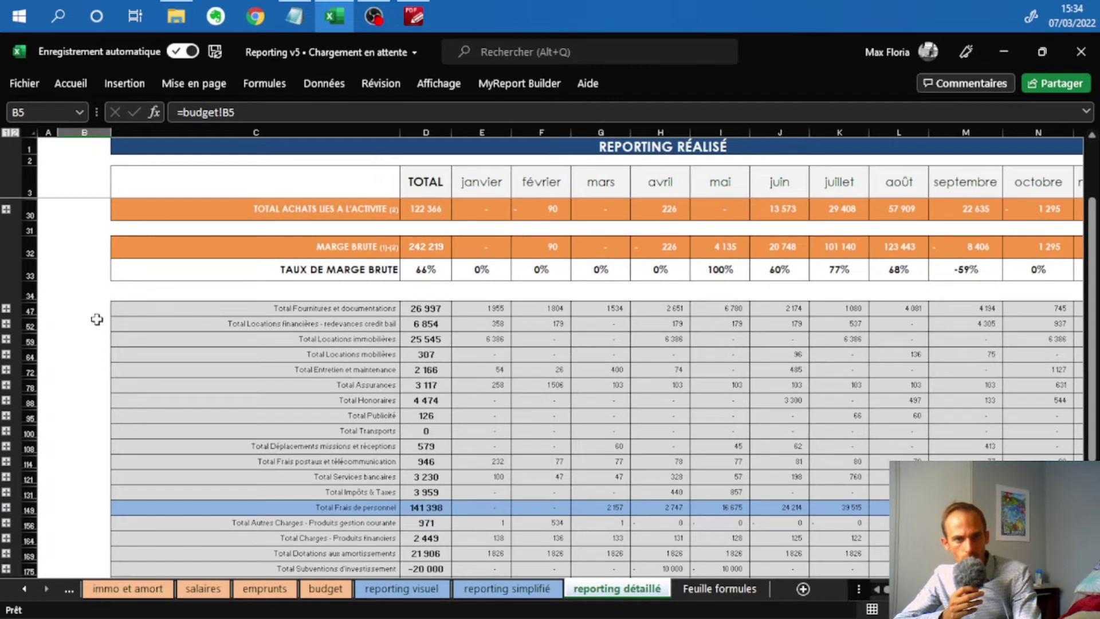
click(6, 308)
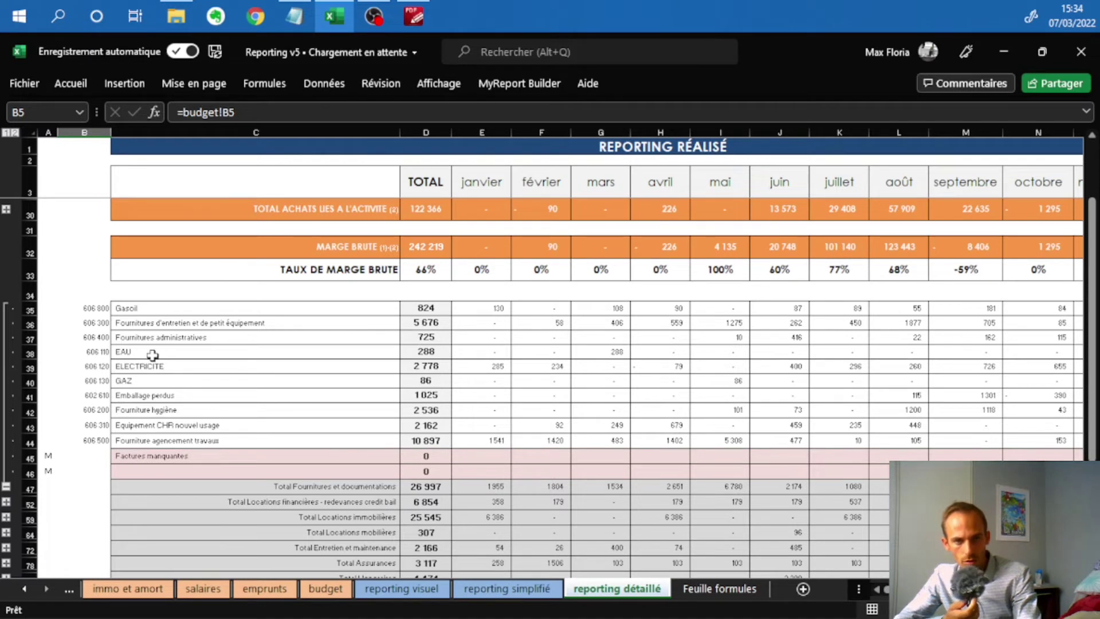
click(417, 440)
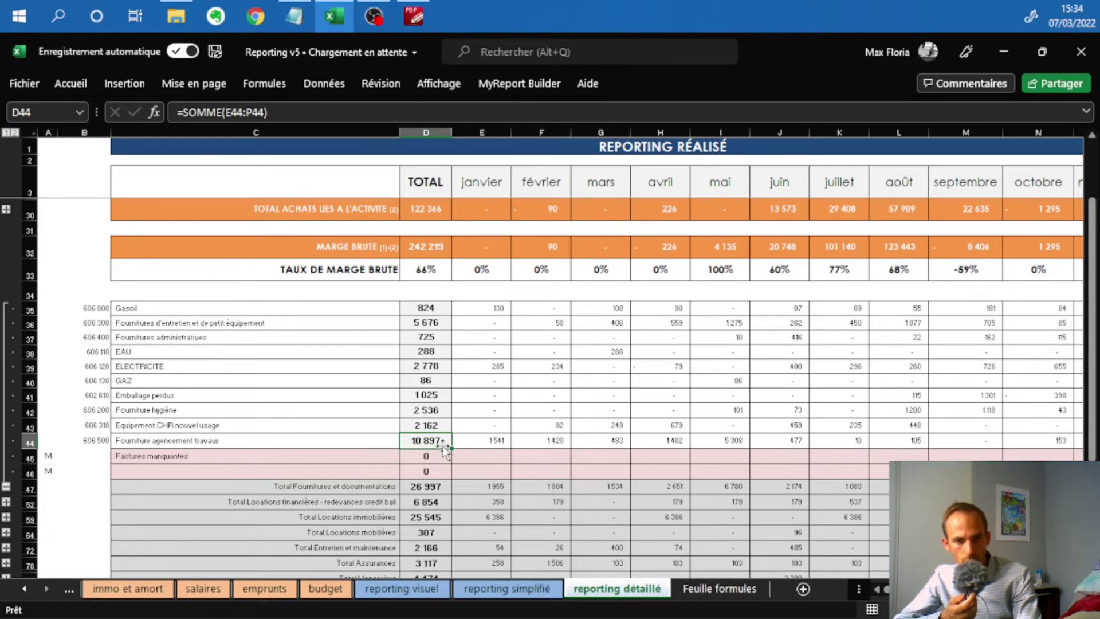
click(136, 441)
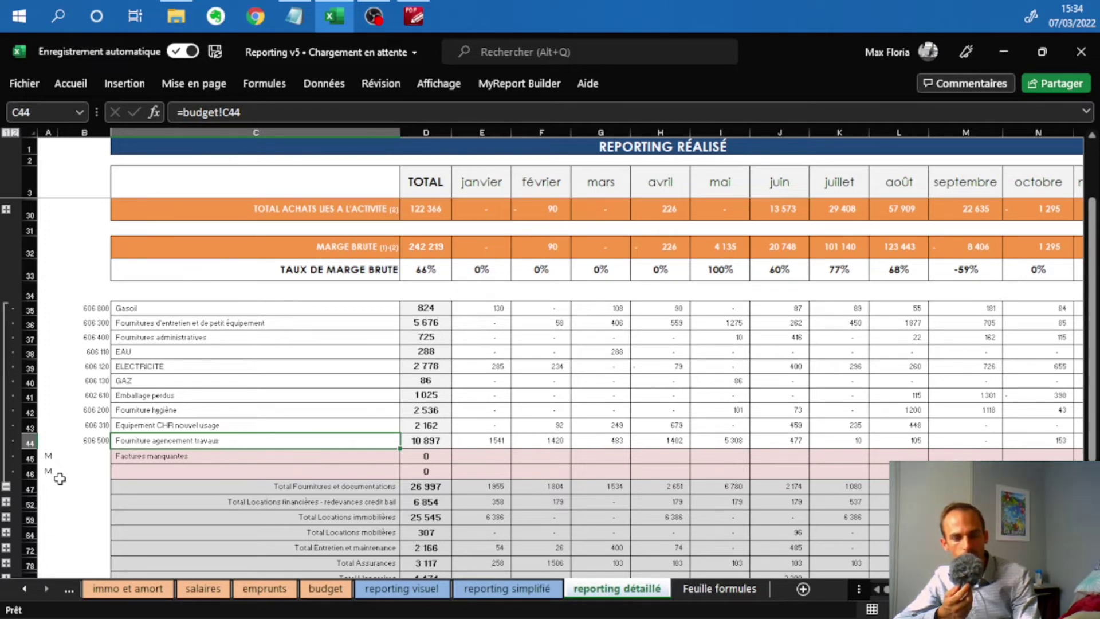
click(7, 487)
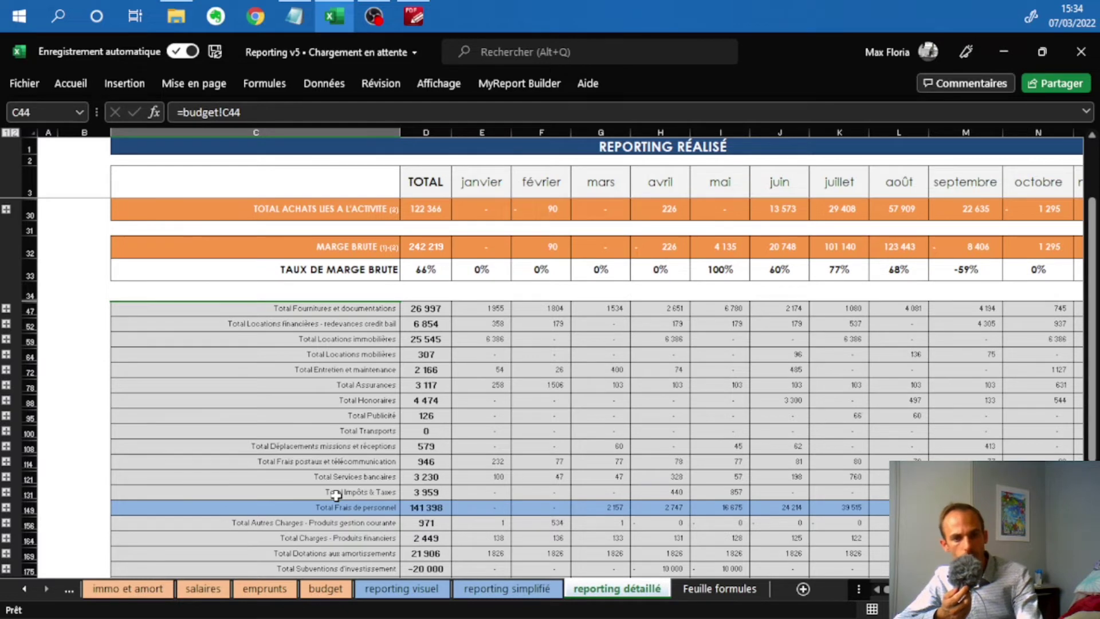
Review the totals below Frais de personnel and expand Subventions d'investissement to check the Subvention DGFIP row.
scroll(401, 512, down, 2)
click(411, 467)
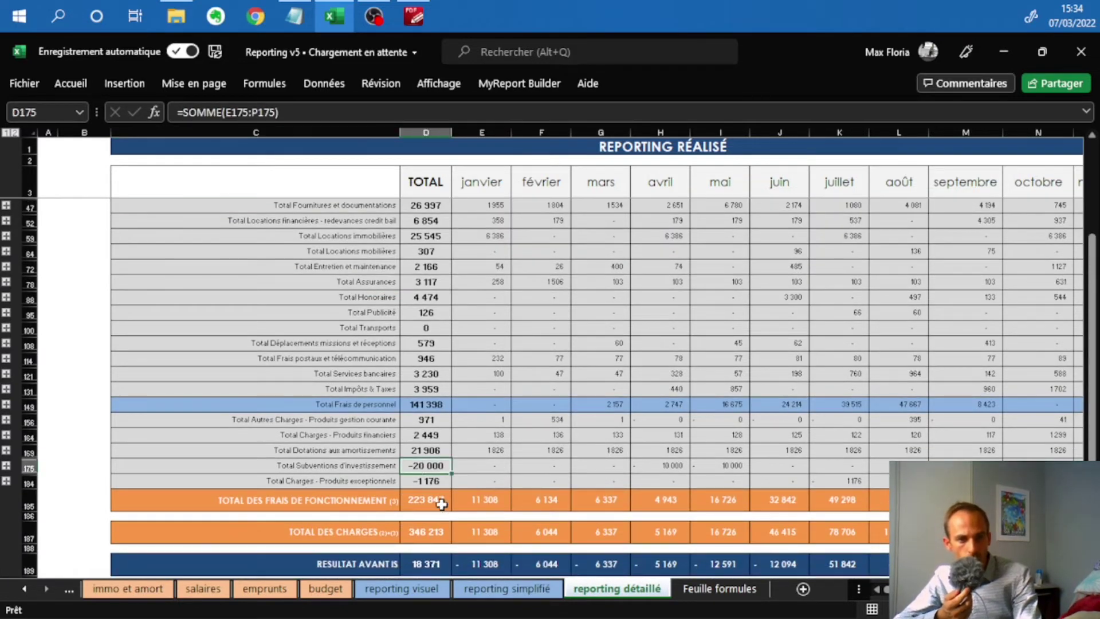
drag(362, 421, 361, 486)
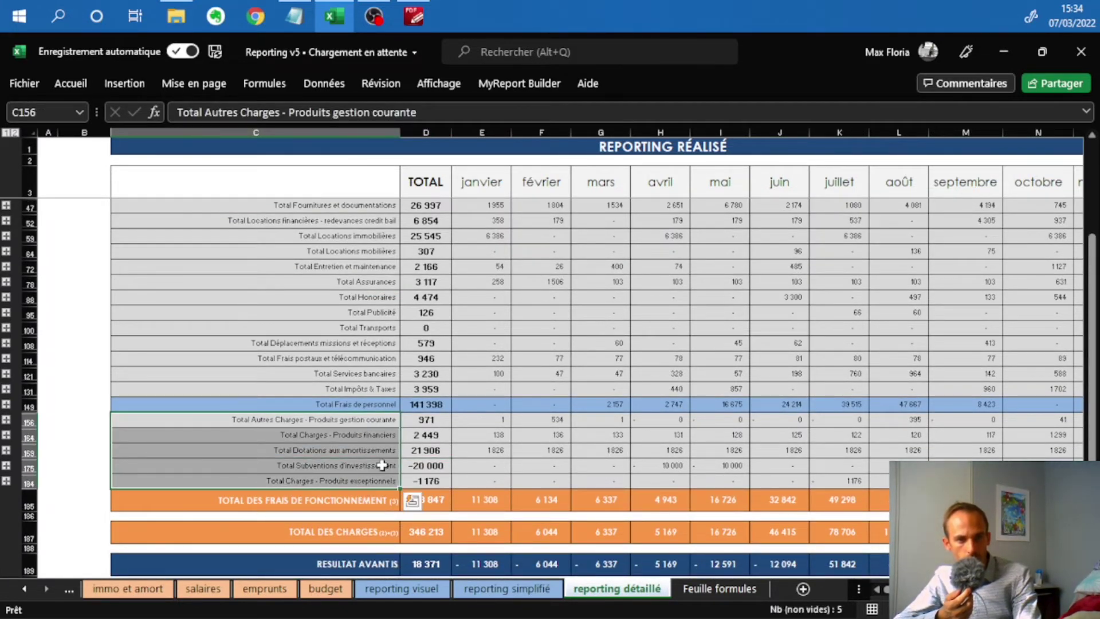
click(431, 466)
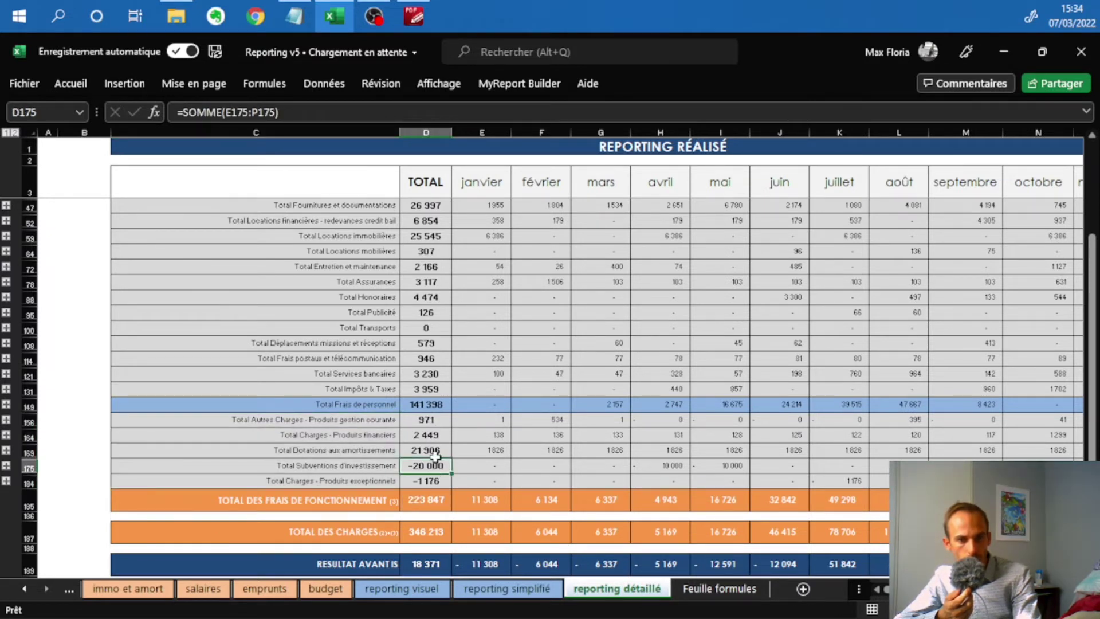
click(349, 469)
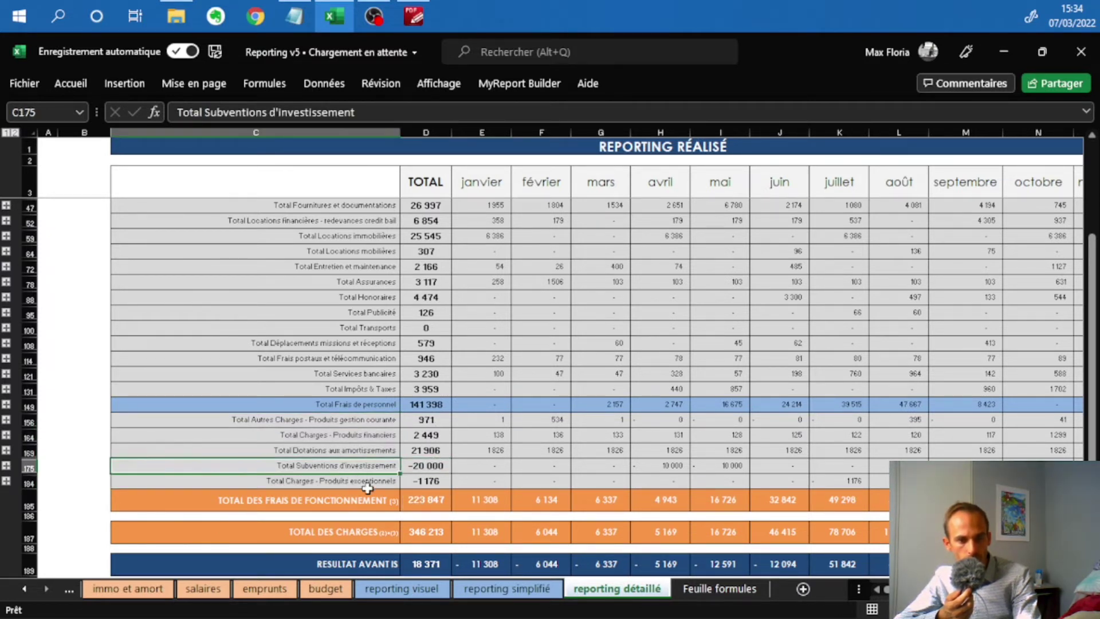
click(6, 466)
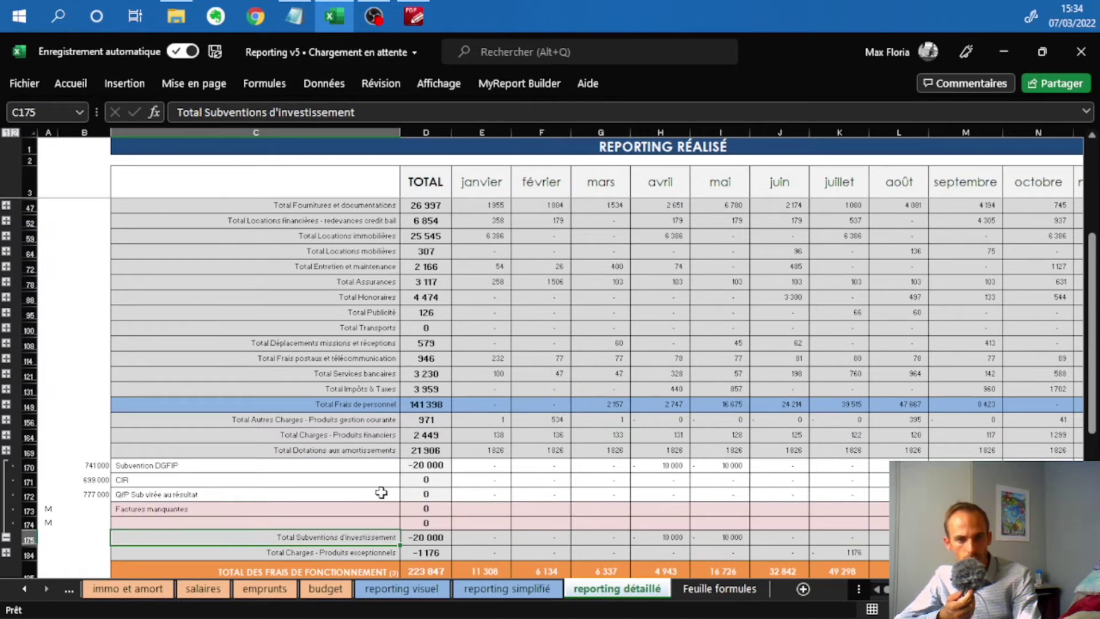
click(355, 470)
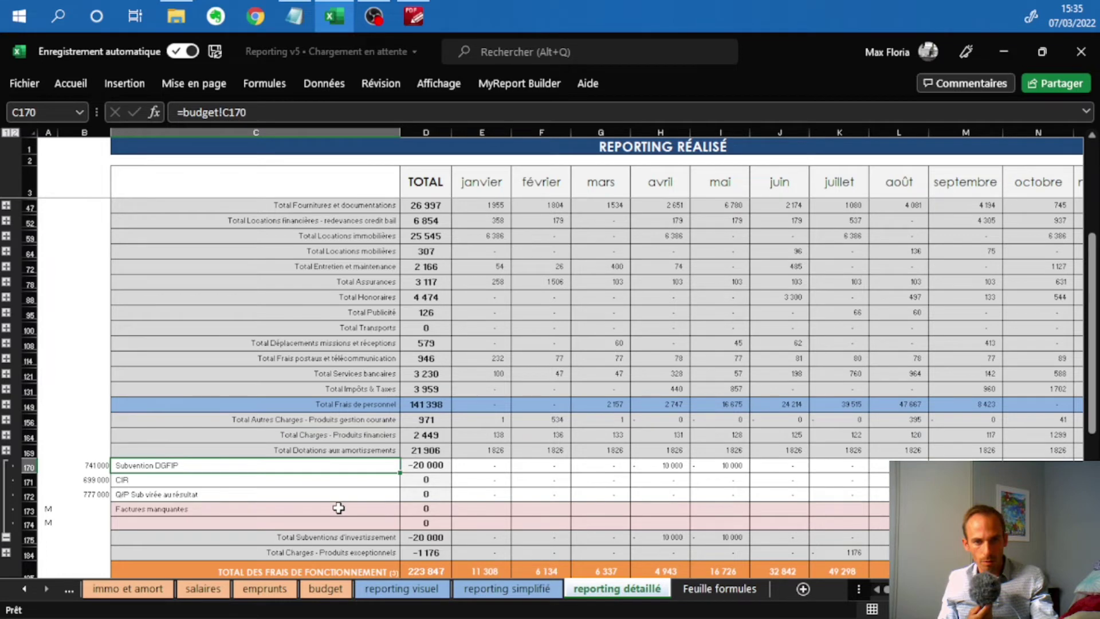
Clear the avril and mai cells of the Subvention DGFIP row and paste the formula into the CIR row from avril to juin.
scroll(339, 508, down, 2)
drag(660, 373, 725, 374)
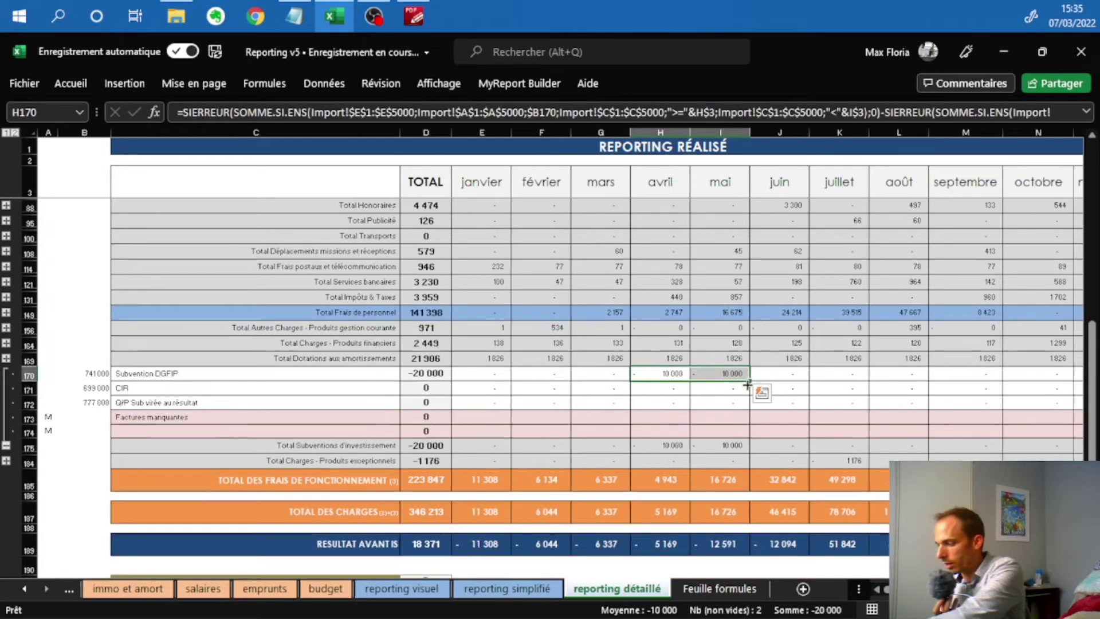
key(Delete)
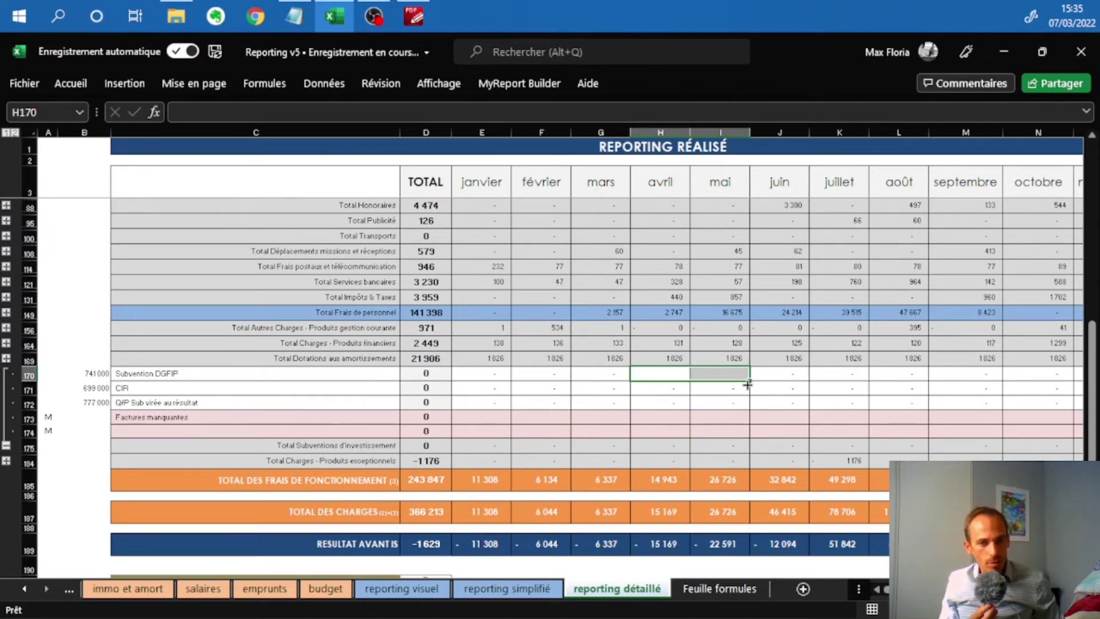
click(660, 388)
key(ctrl+v)
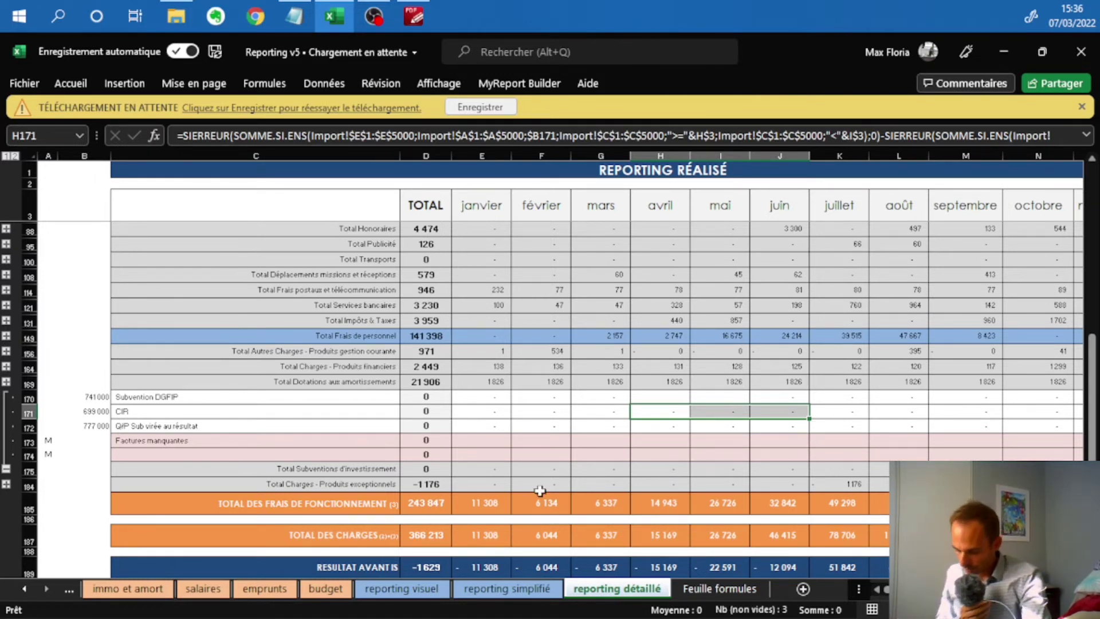
Check the budget sheet's expense totals and pre-tax result, then return to reporting détaillé and collapse the Subventions d'investissement rows.
click(326, 589)
scroll(479, 368, down, 1)
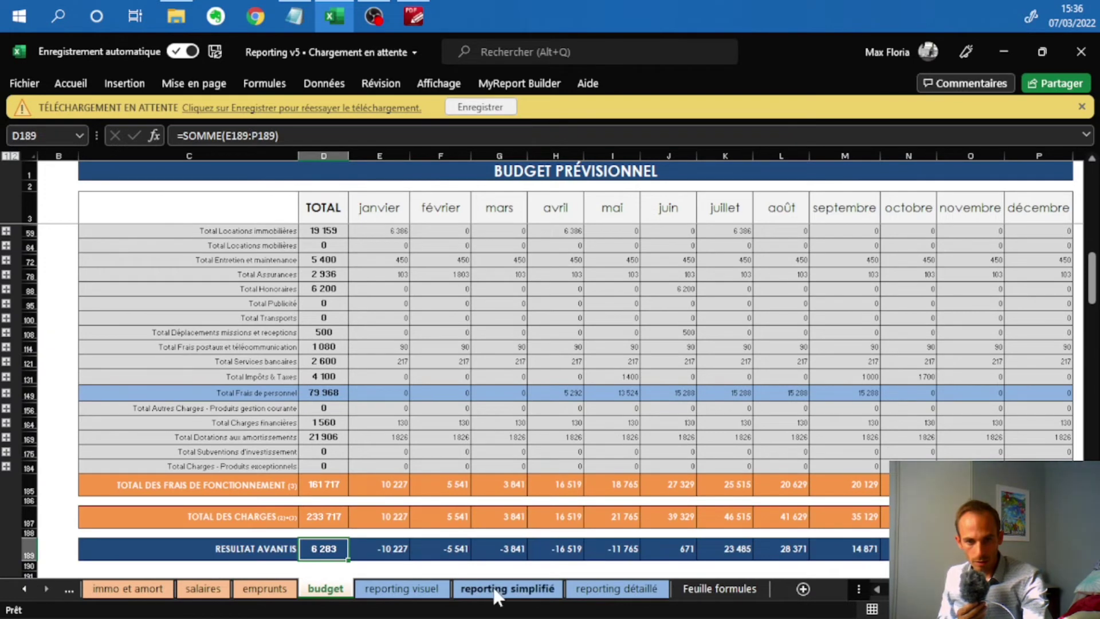
click(597, 587)
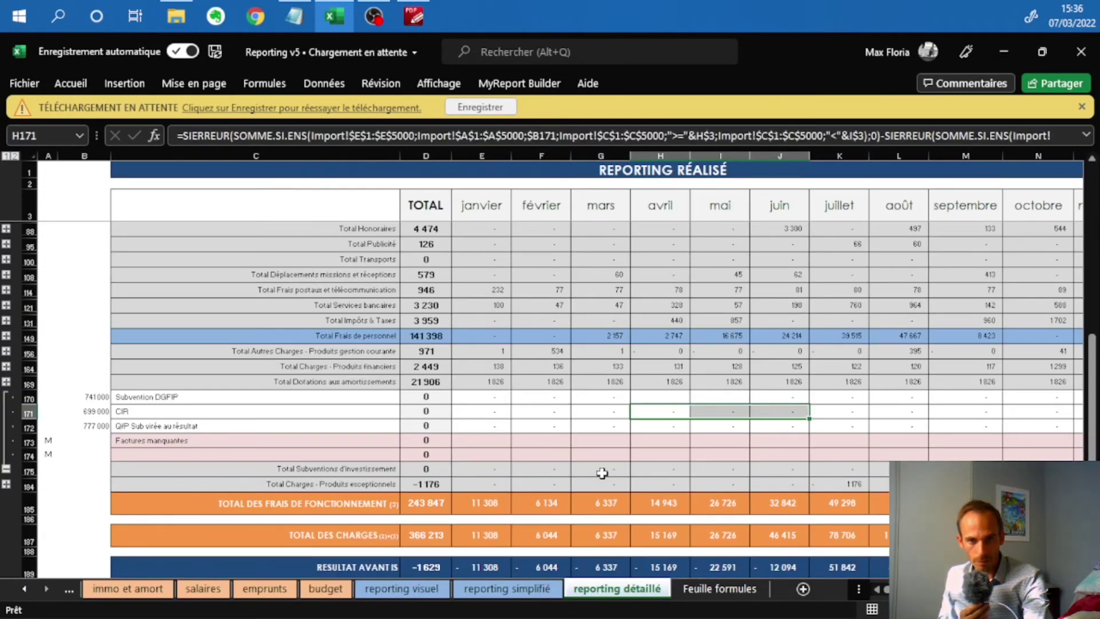
click(5, 156)
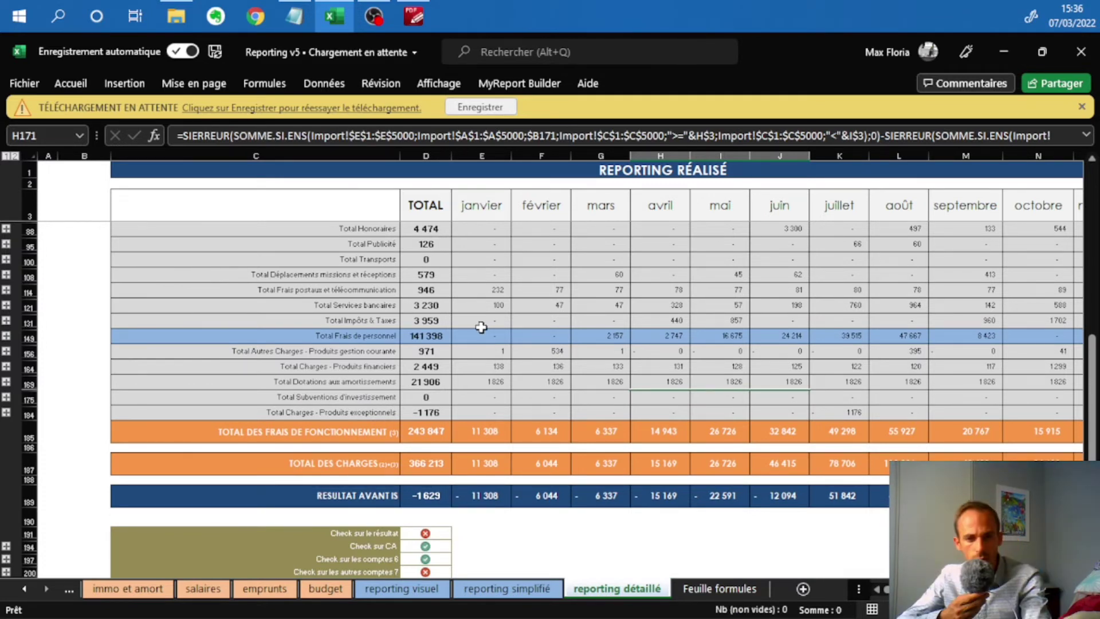
Change the janvier formula of TOTAL CHIFFRE D'AFFAIRES to =SOMME(E5:E15)*1,05.
scroll(710, 314, up, 5)
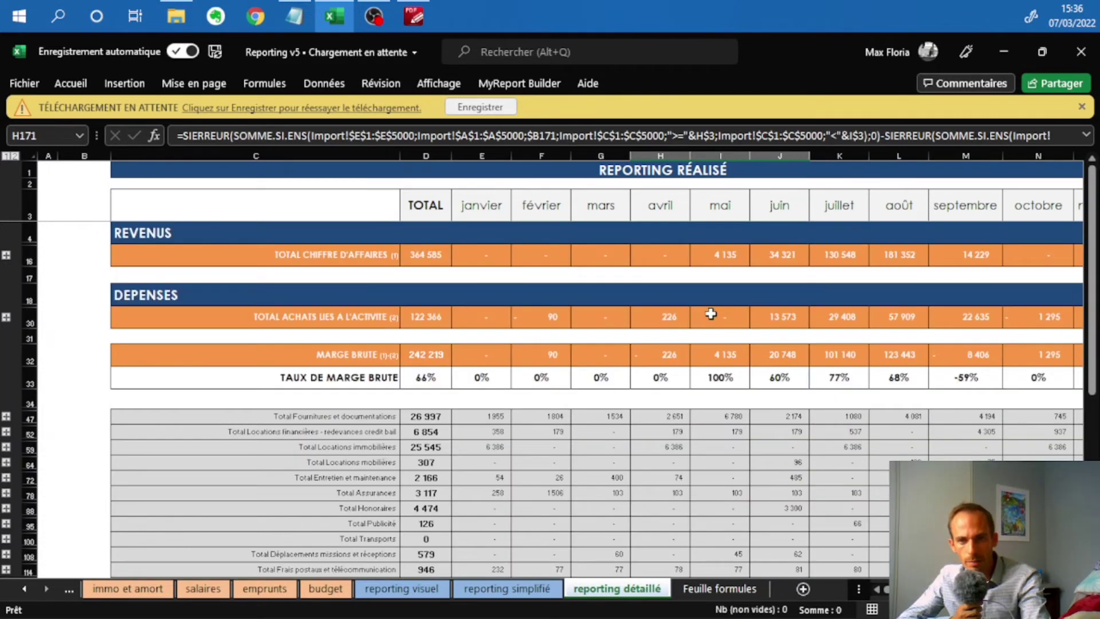
click(784, 263)
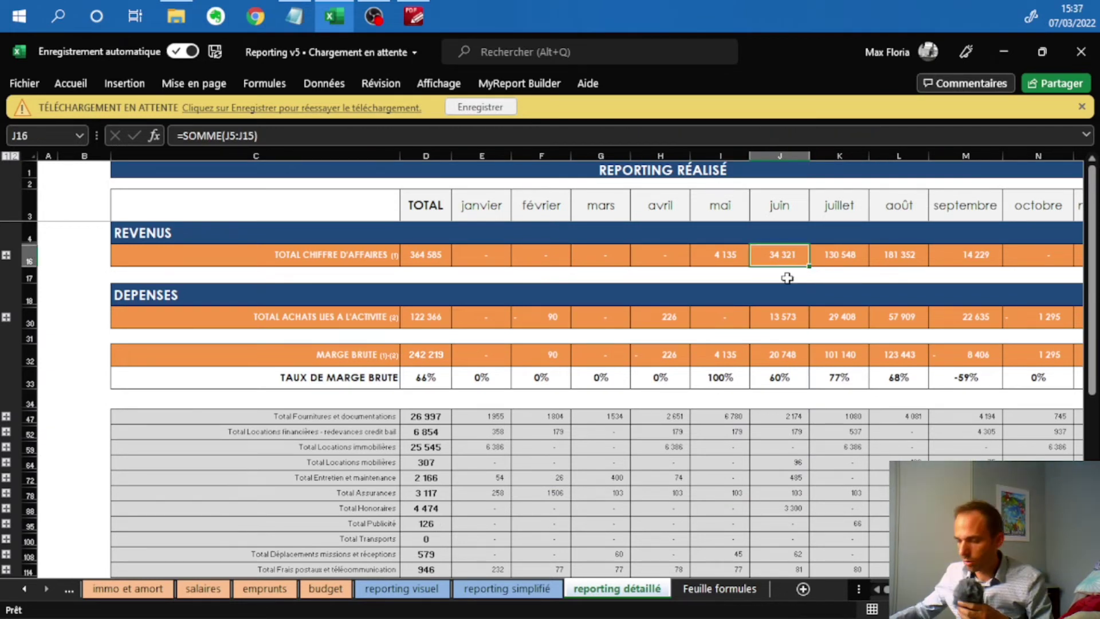
key(Left)
key(Left)
key(Left)
key(Left)
key(Left)
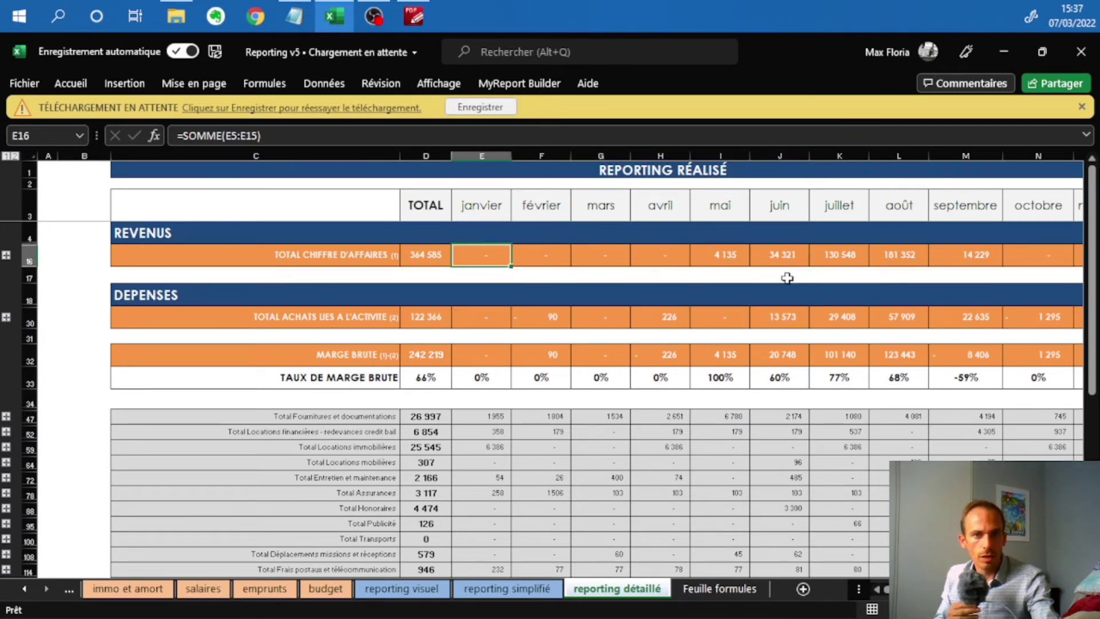
click(329, 138)
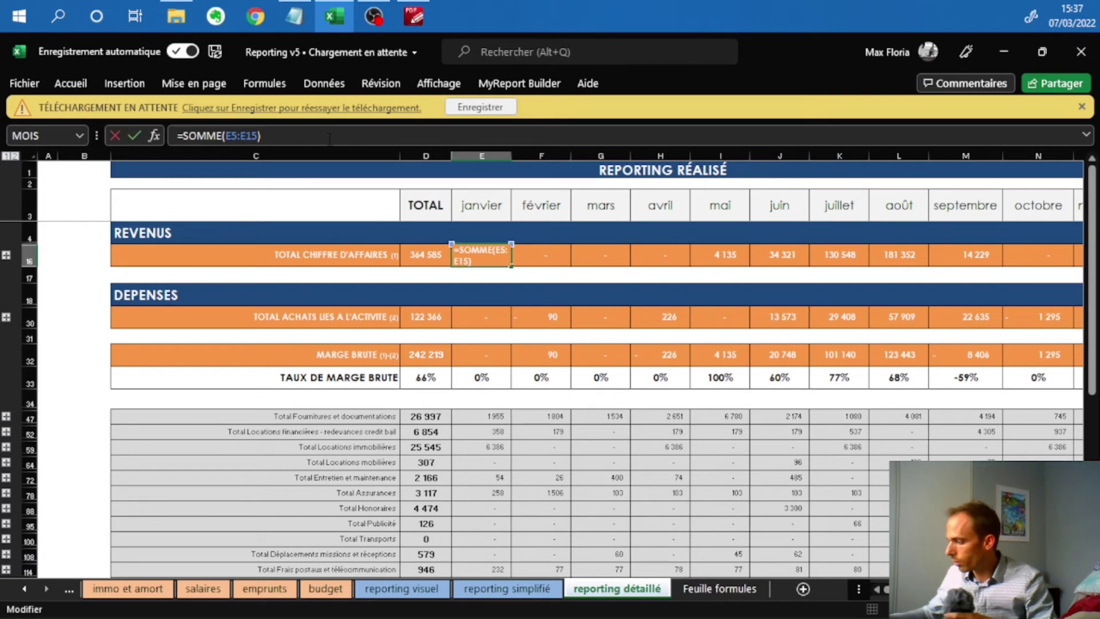
text(*1,05)
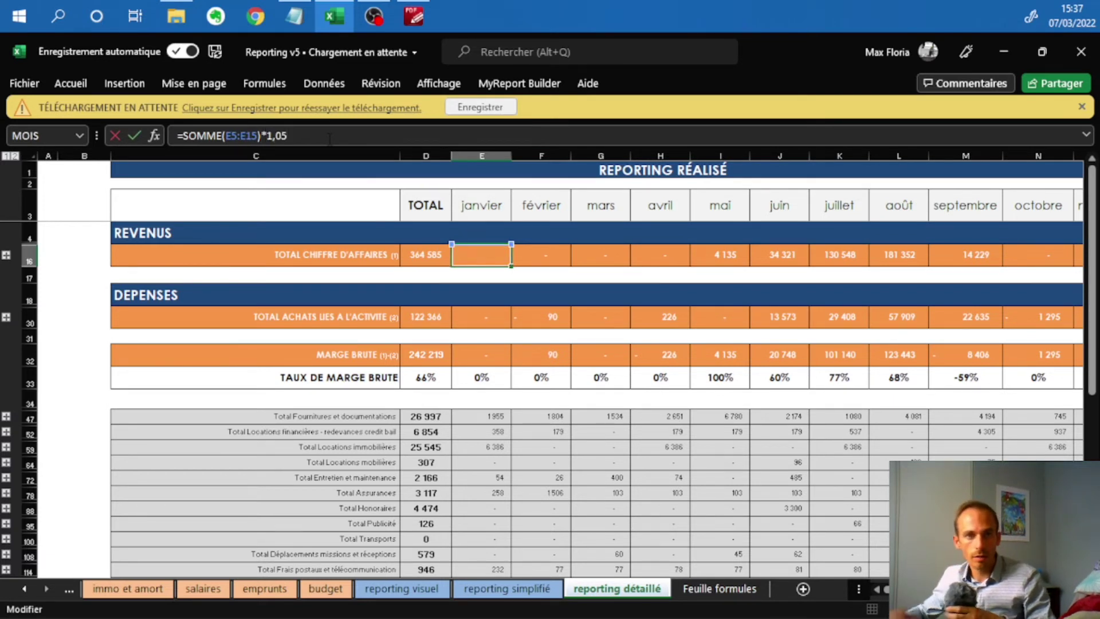
key(Return)
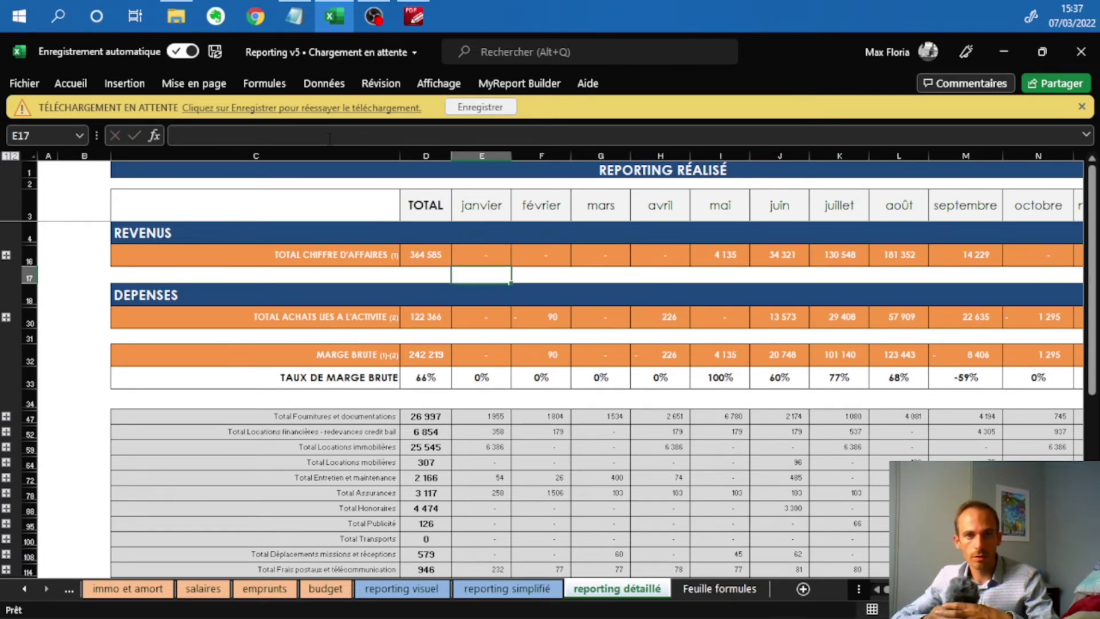
Copy the janvier formula of TOTAL CHIFFRE D'AFFAIRES across the row through décembre.
click(499, 258)
drag(511, 266, 855, 264)
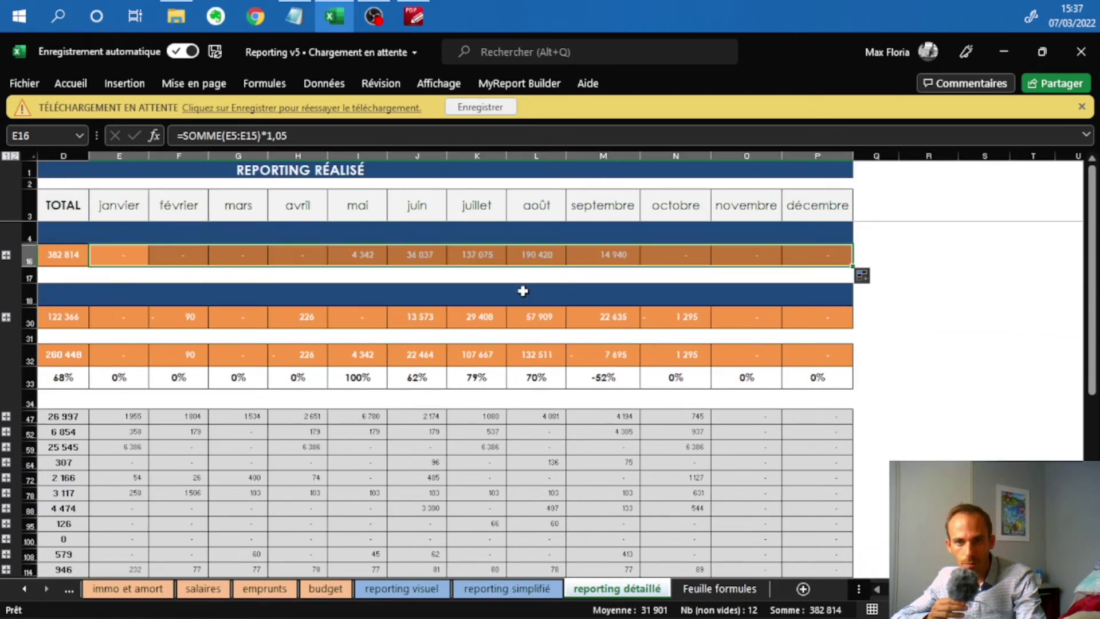
Review the TOTAL ACHATS LIES A L'ACTIVITE and MARGE BRUTE rows with the recalculated revenue.
click(449, 319)
key(Left)
key(Left)
key(Left)
key(Left)
key(Left)
key(Left)
key(Left)
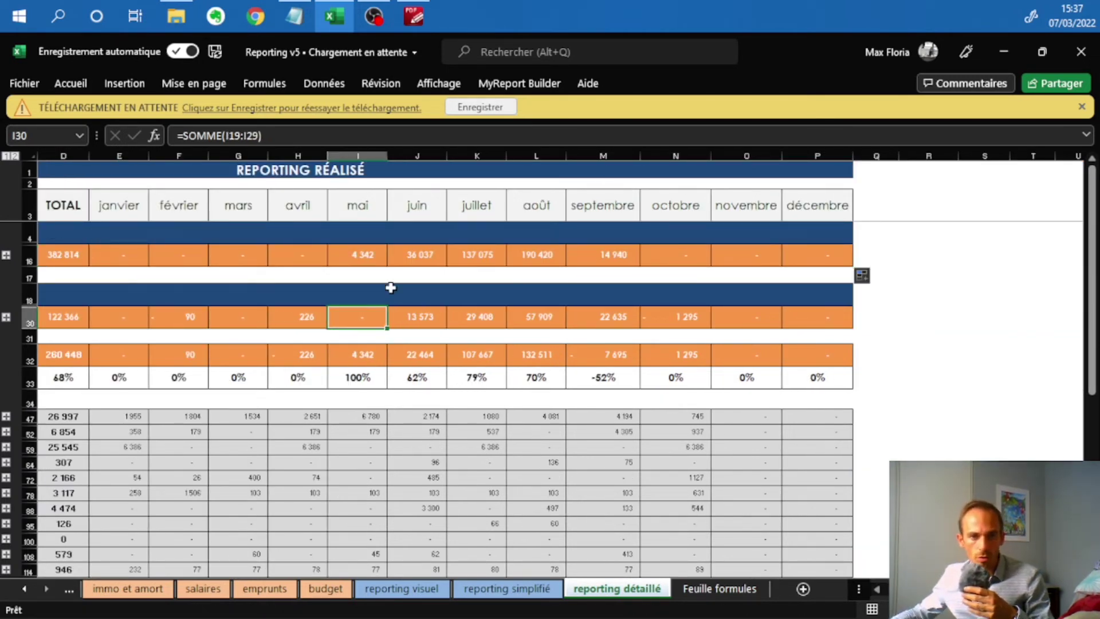
key(Left)
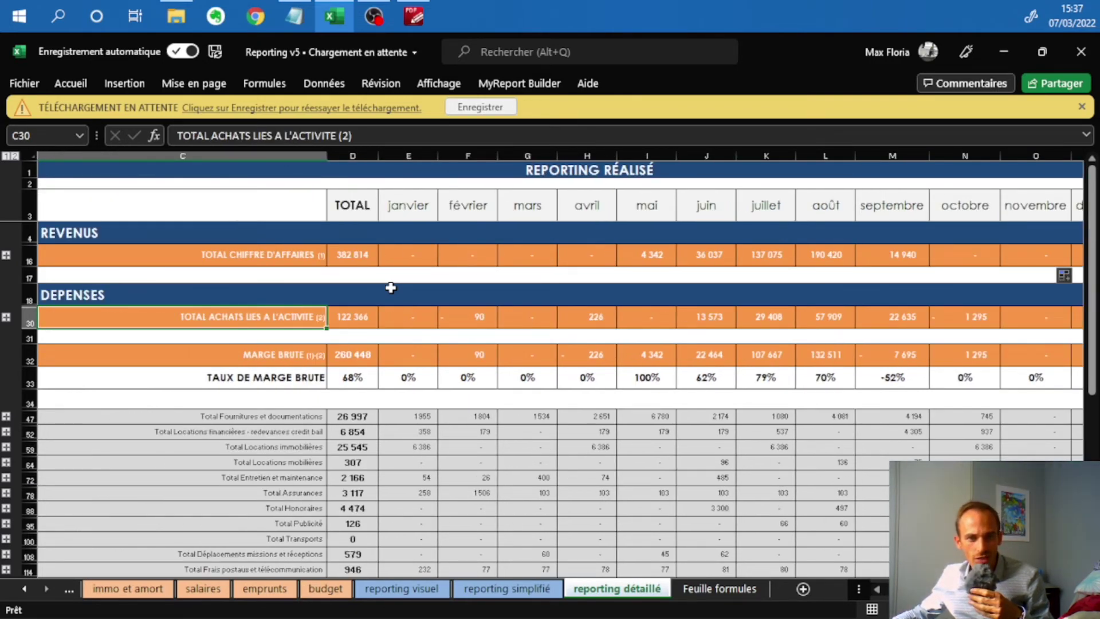
key(Down)
key(Down)
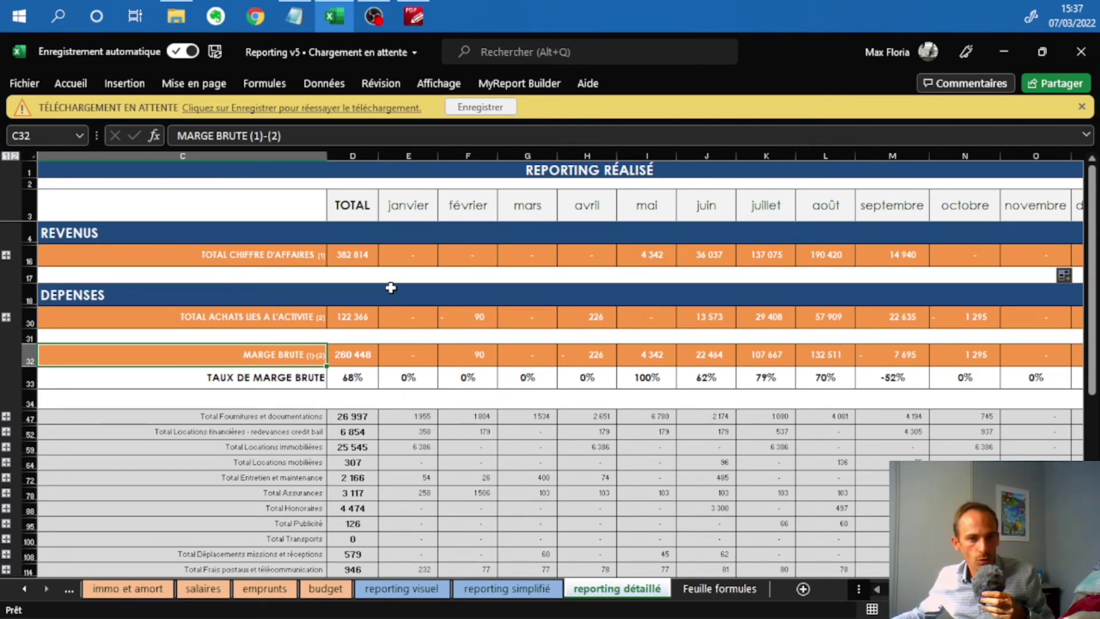
Go through the operating expense totals down to RESULTAT AVANT IS and check its yearly total.
key(Down)
key(Down)
key(Down)
key(Down)
key(Down)
key(Down)
key(Down)
key(Down)
key(Down)
key(Down)
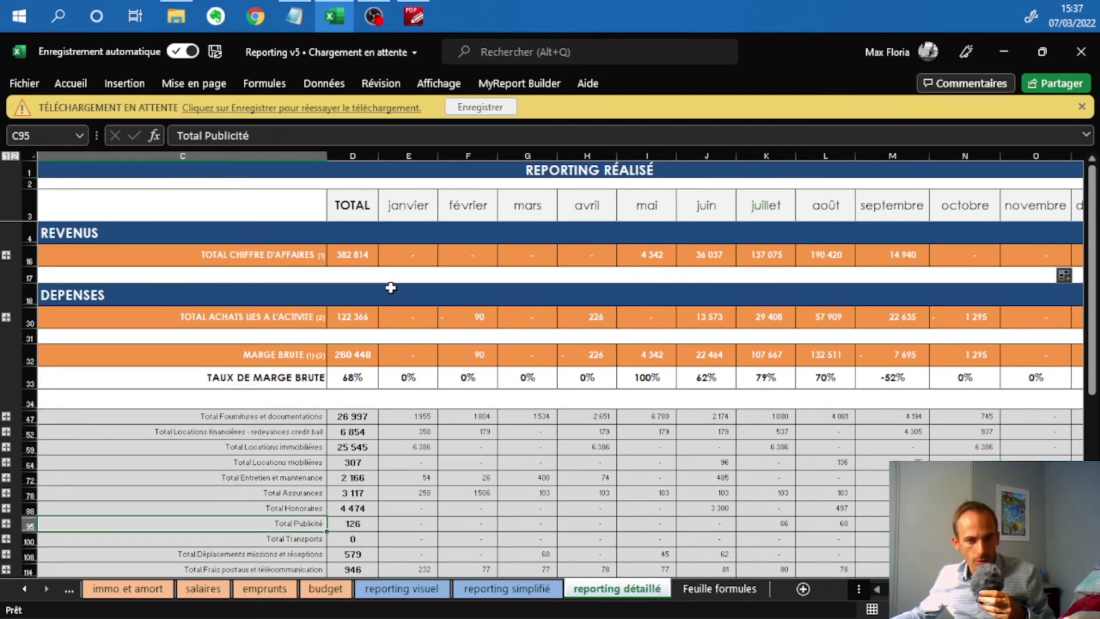
key(Down)
key(Down)
key(Down)
key(Down)
key(Down)
key(Down)
key(Down)
key(Down)
key(Down)
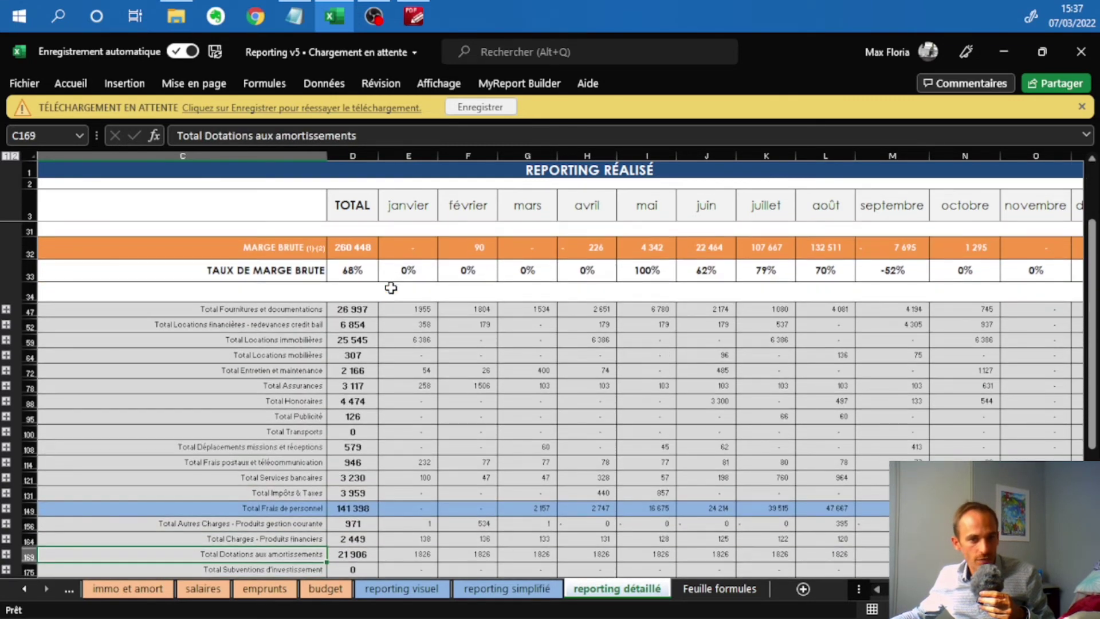
key(Down)
key(Down)
key(Down)
key(Down)
key(Down)
key(Down)
key(Down)
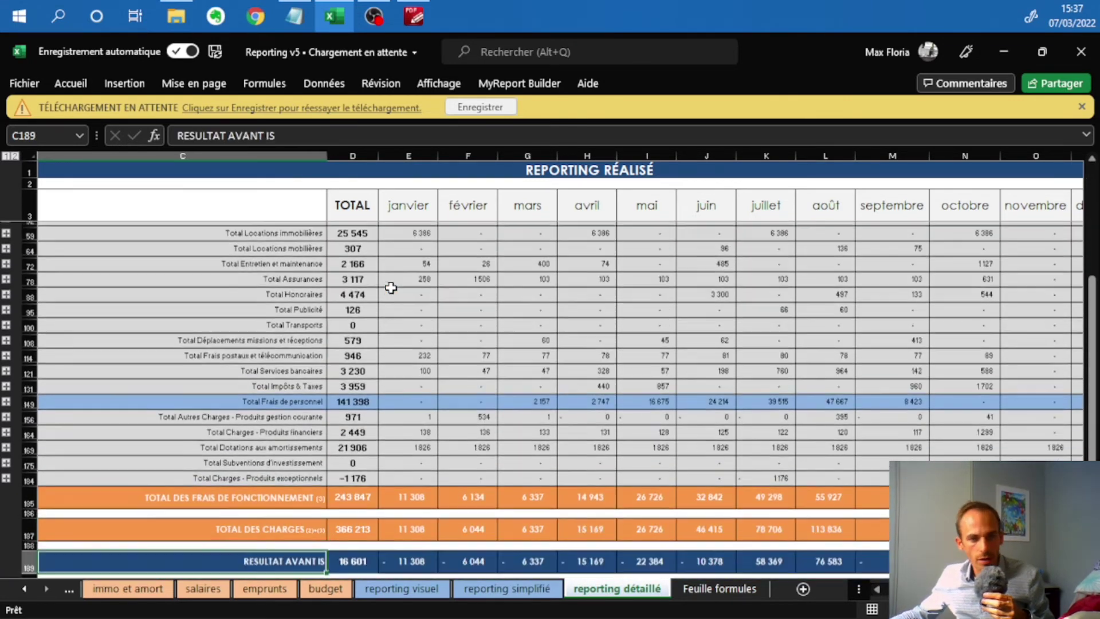
key(Right)
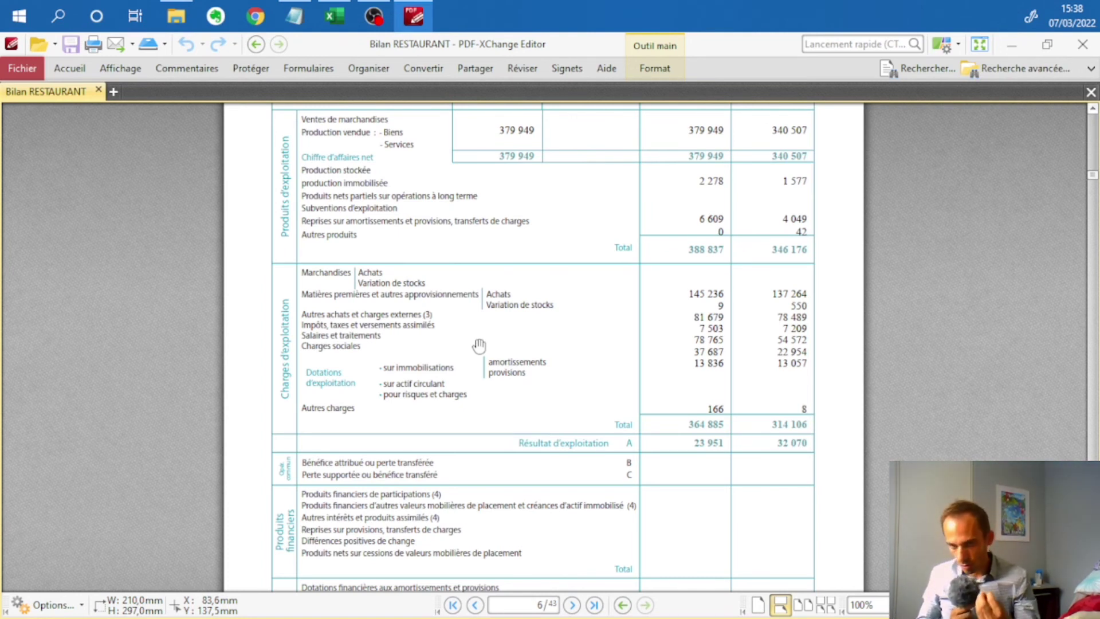
Minimise the Bilan RESTAURANT document after checking its income statement figures.
click(1006, 51)
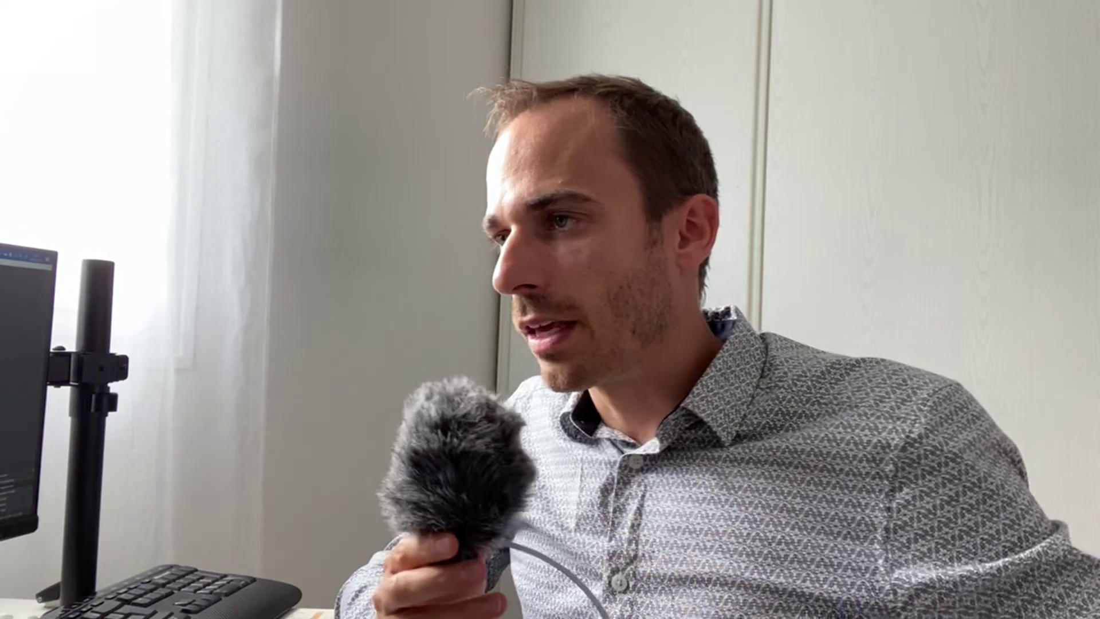